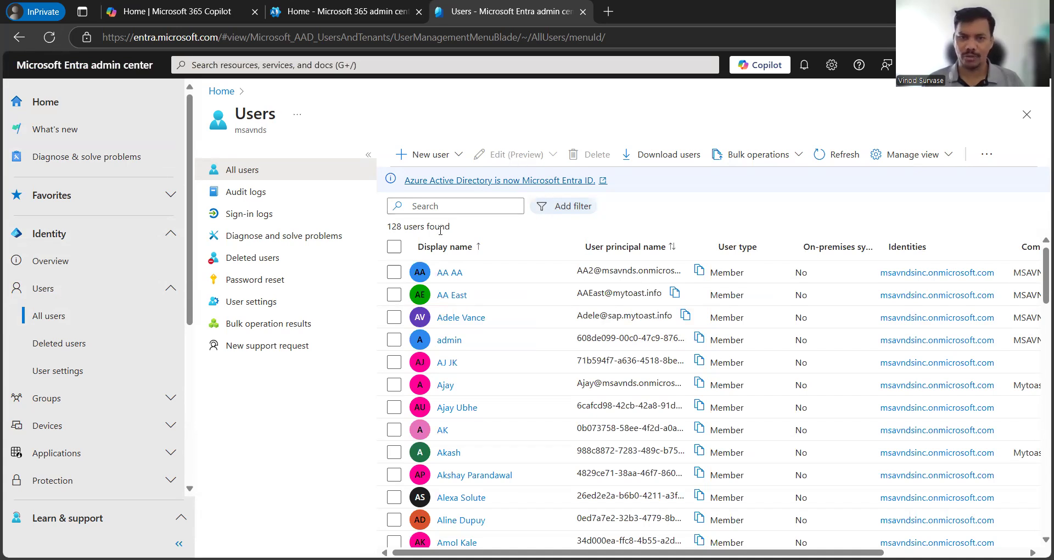
Step: Tick AA AA and AA East in All users and show the Edit (Preview) bulk menu
left_click(394, 272)
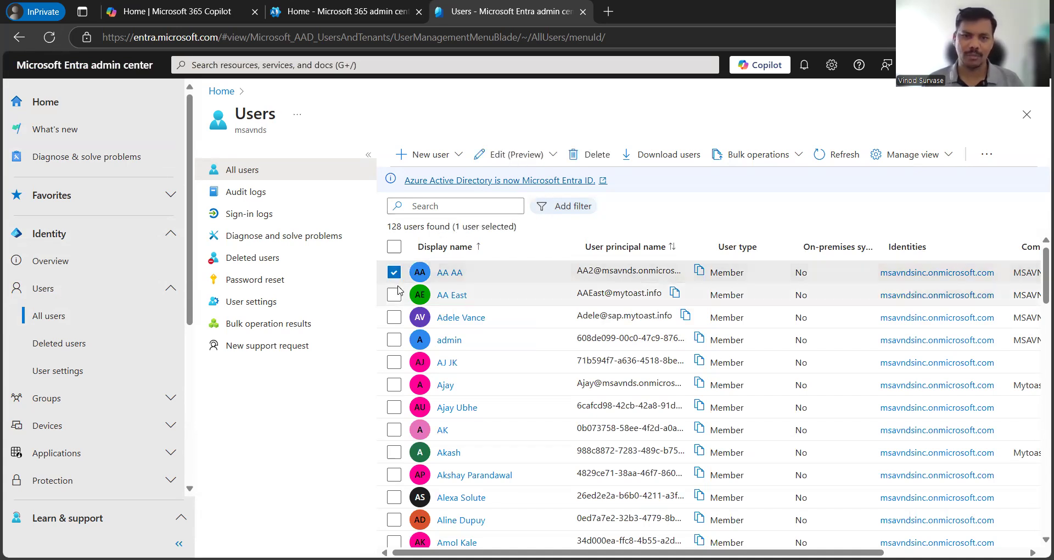
left_click(394, 295)
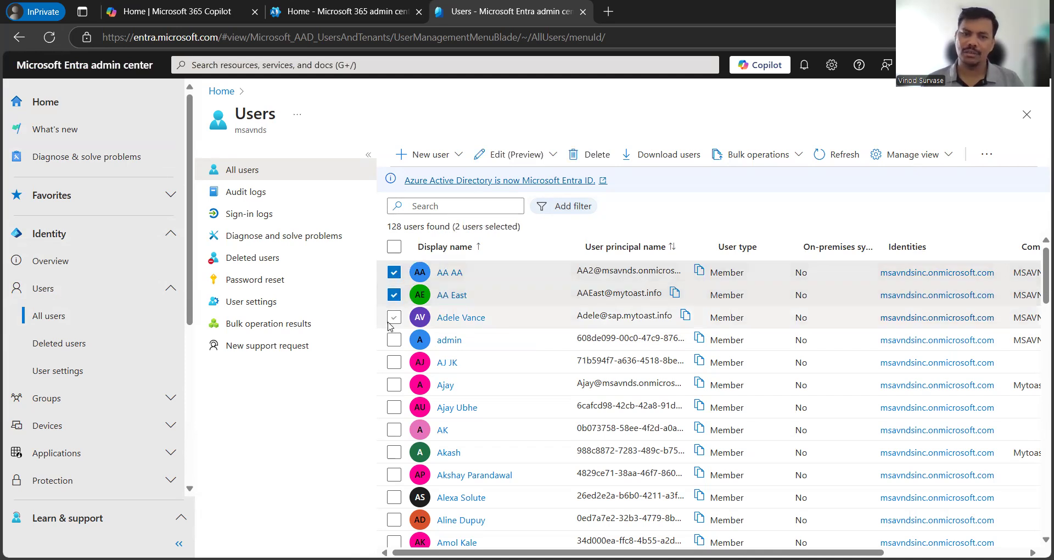
left_click(394, 295)
left_click(395, 273)
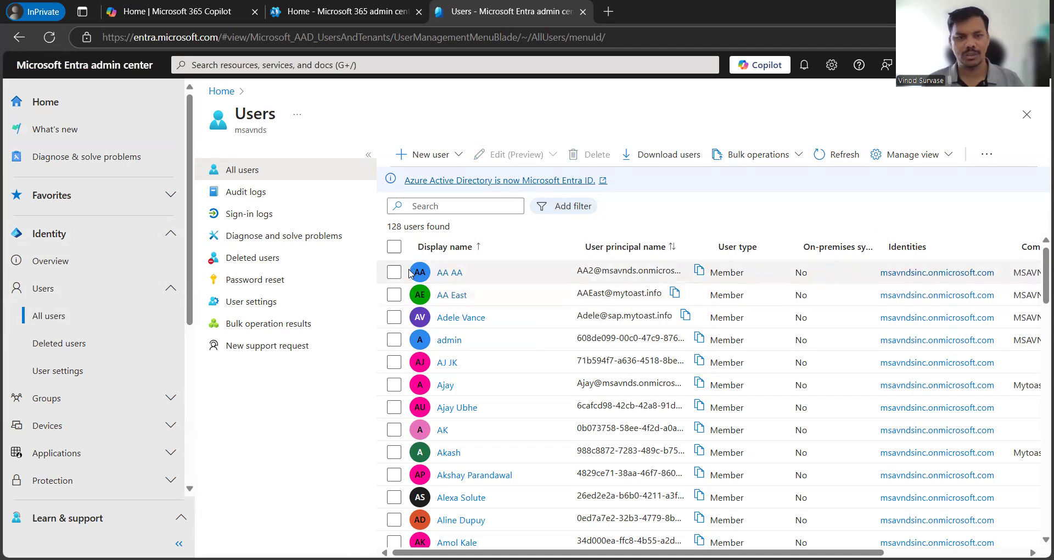
left_click(395, 273)
left_click(394, 295)
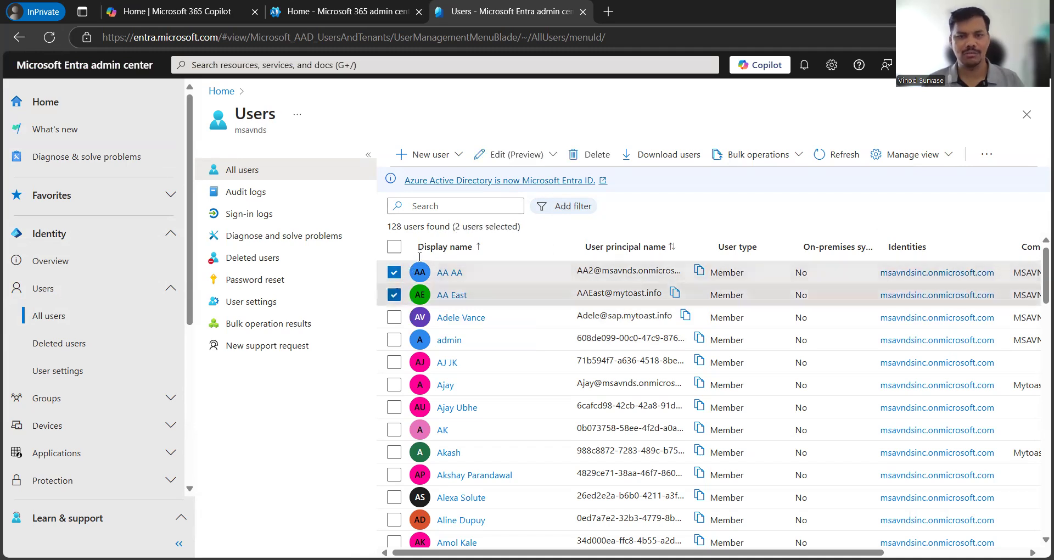
left_click(548, 163)
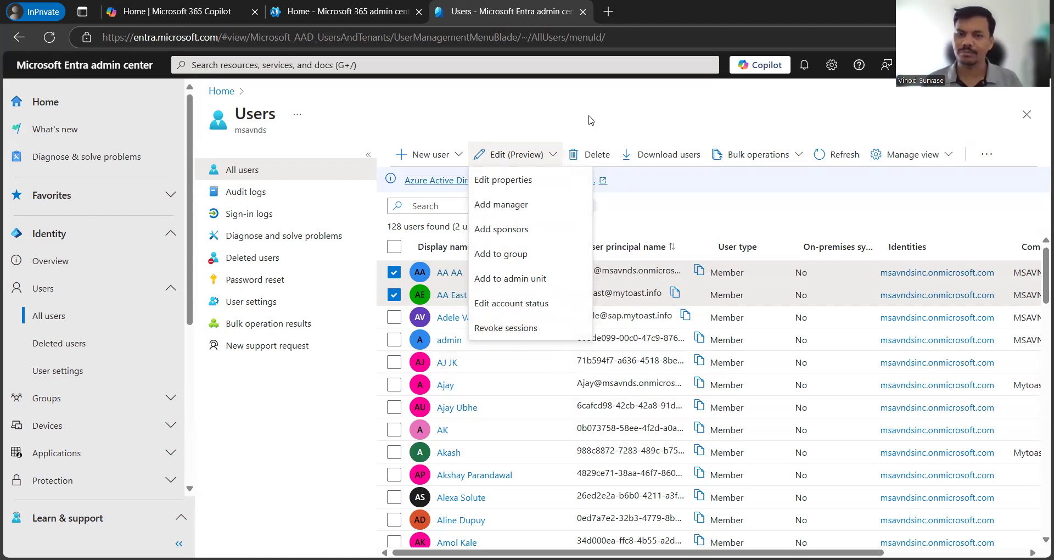
Step: Close the Edit (Preview) dropdown, keeping both users ticked
left_click(529, 144)
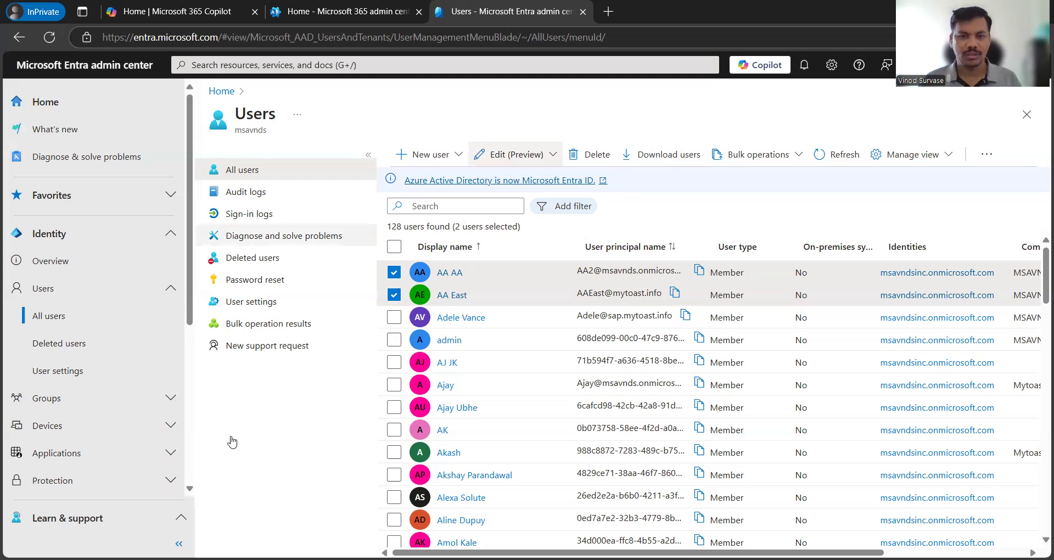
Step: Change the selection to the first three users in the list
left_click(393, 295)
left_click(394, 272)
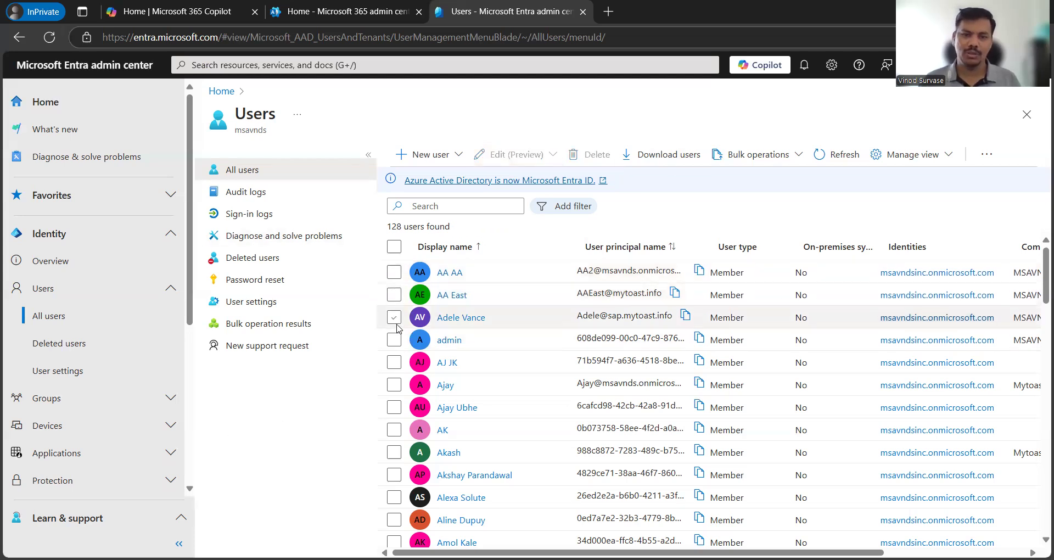
left_click(394, 317)
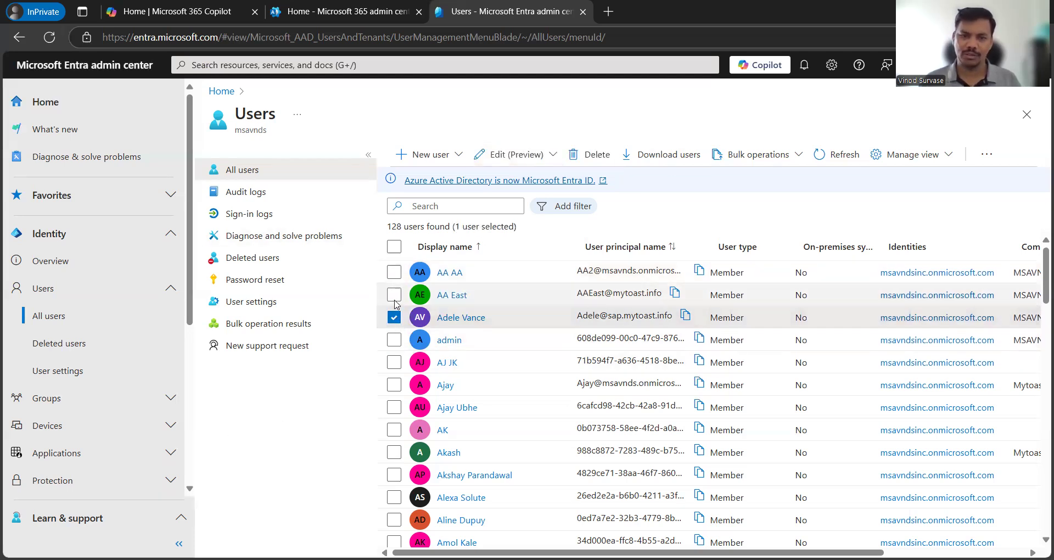
left_click(394, 295)
left_click(393, 272)
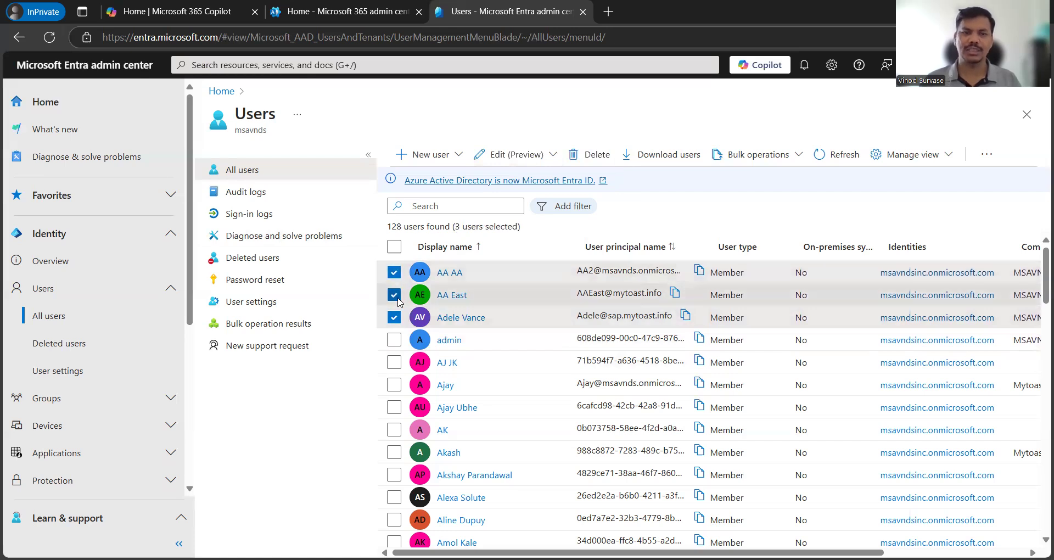
Step: Add the searched admin account as sponsor for all three selected users
left_click(512, 156)
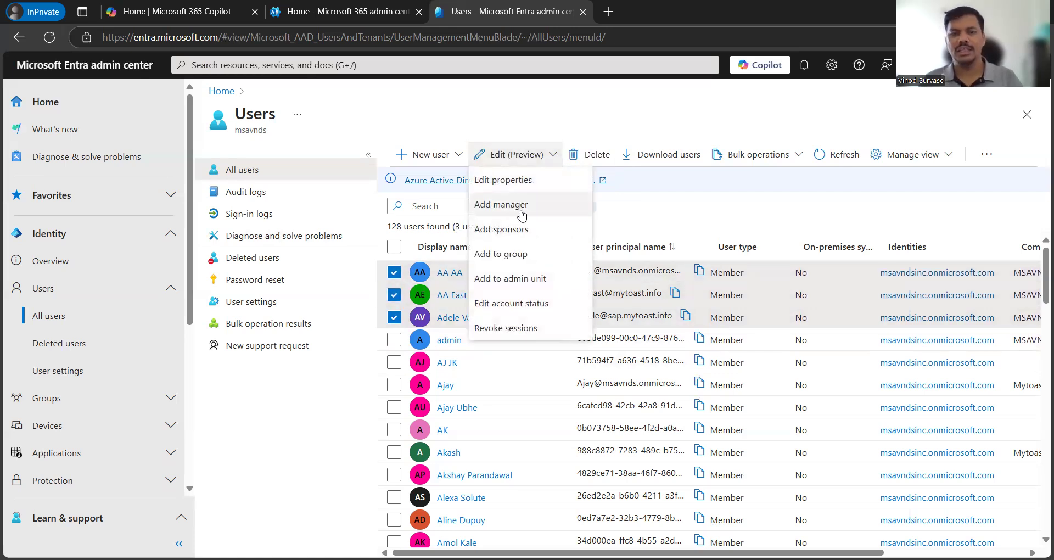
left_click(504, 235)
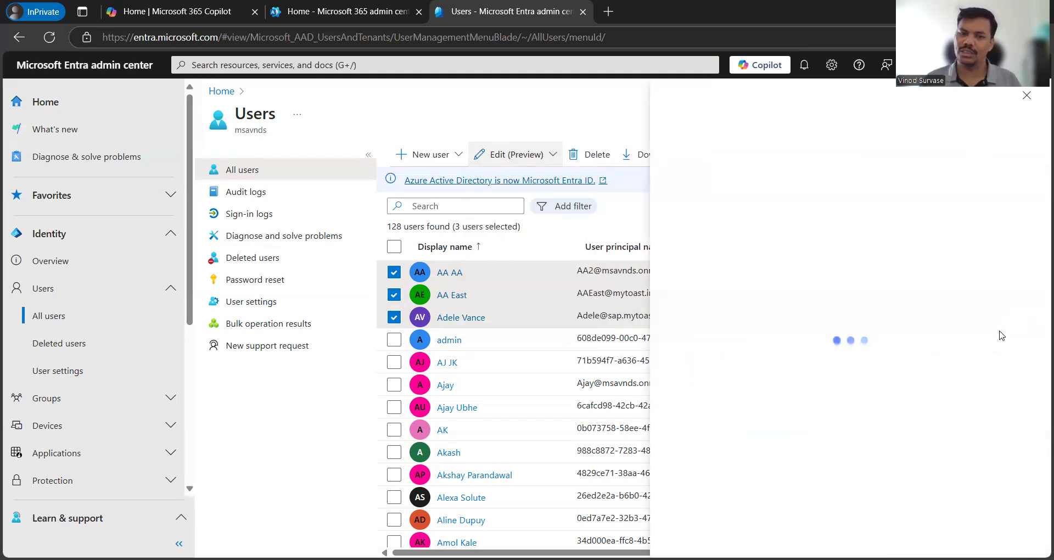
left_click(483, 201)
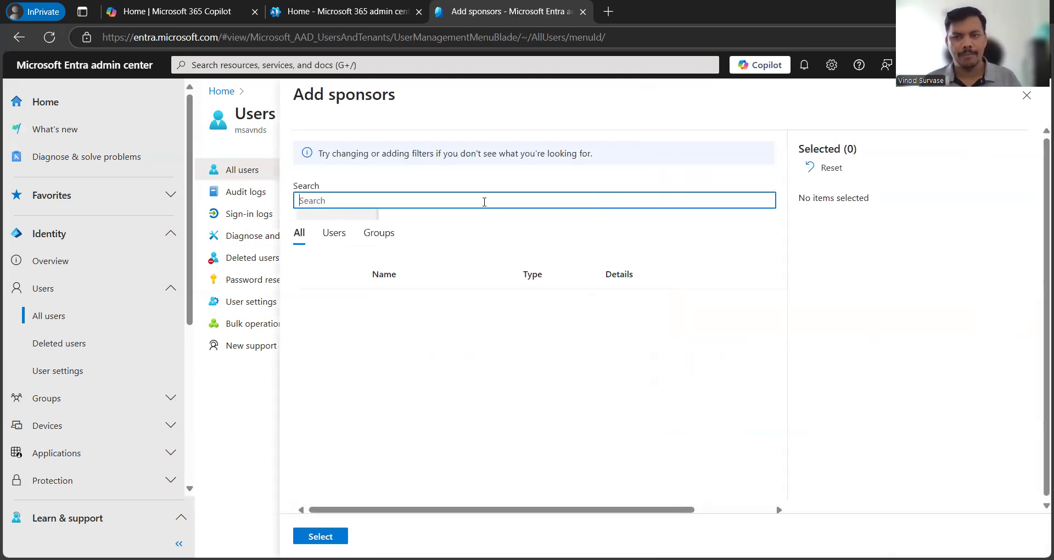
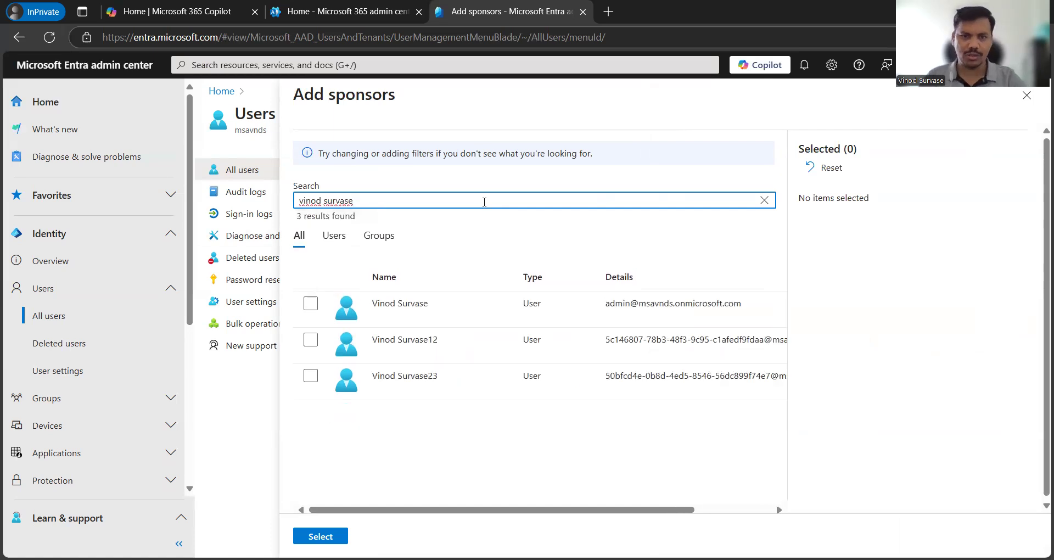
left_click(312, 304)
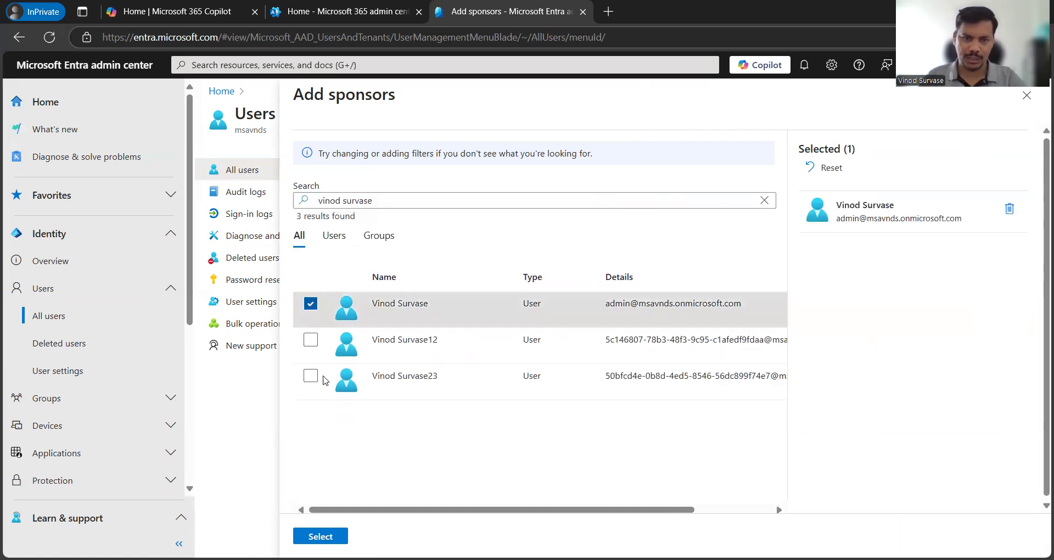
left_click(320, 537)
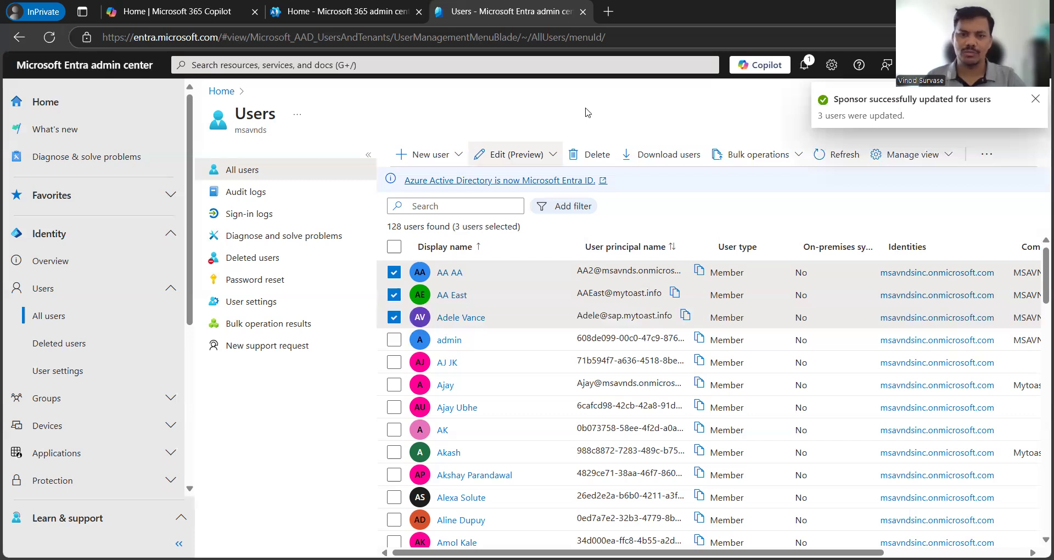
Step: Clear the selection and open the third user's profile Properties
left_click(393, 272)
left_click(394, 295)
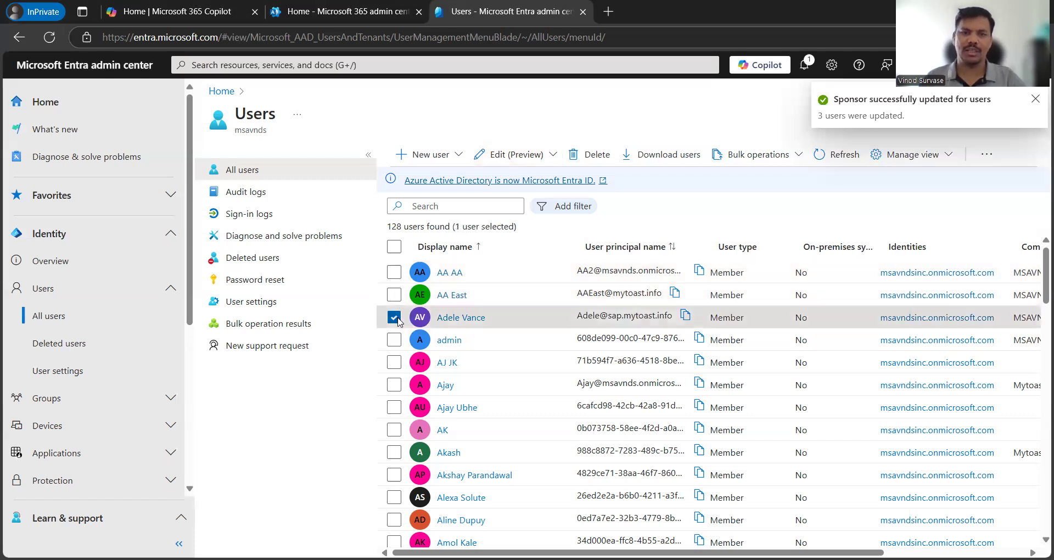
left_click(393, 317)
left_click(464, 319)
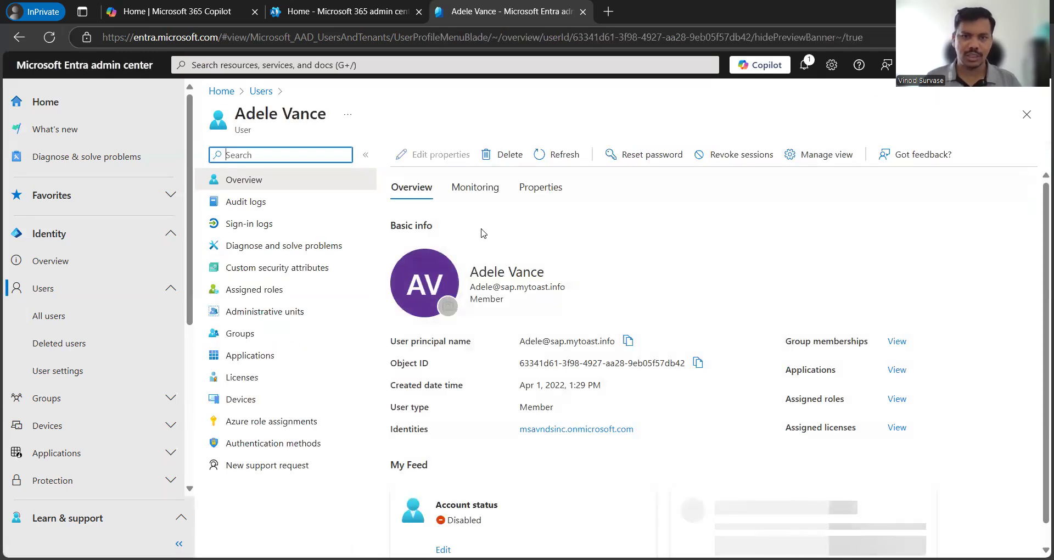
left_click(541, 187)
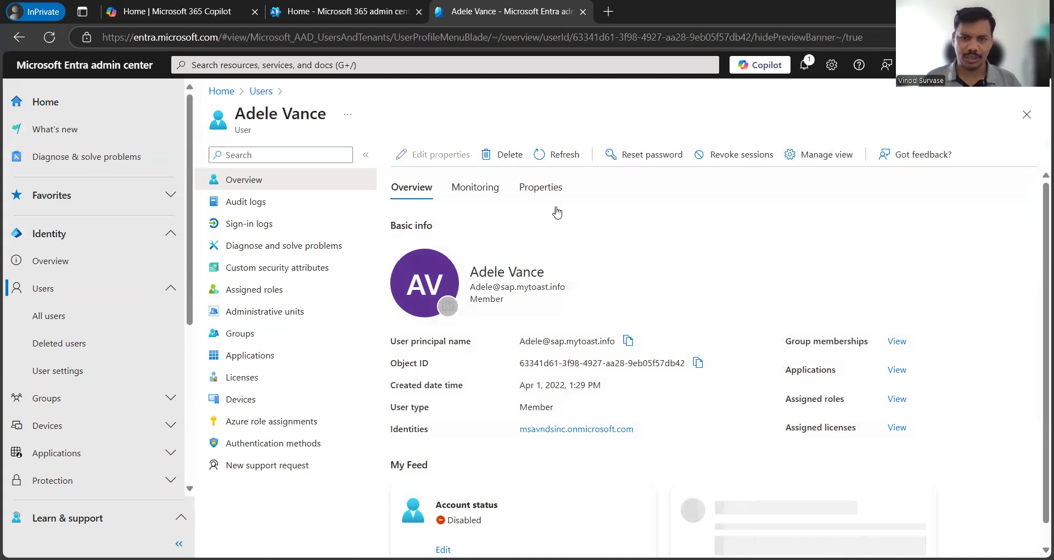
scroll(770, 377, "down", 6)
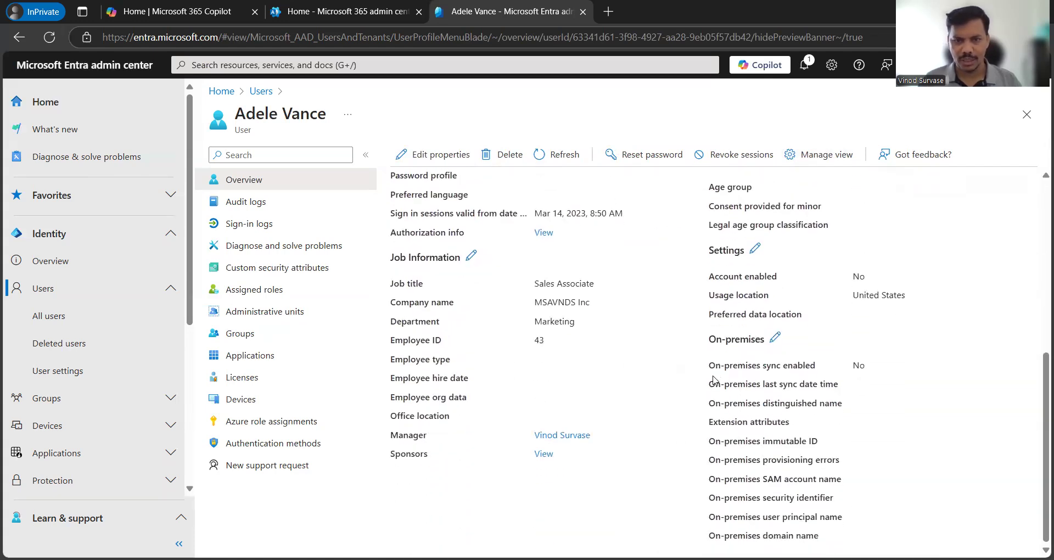
scroll(711, 381, "up", 2)
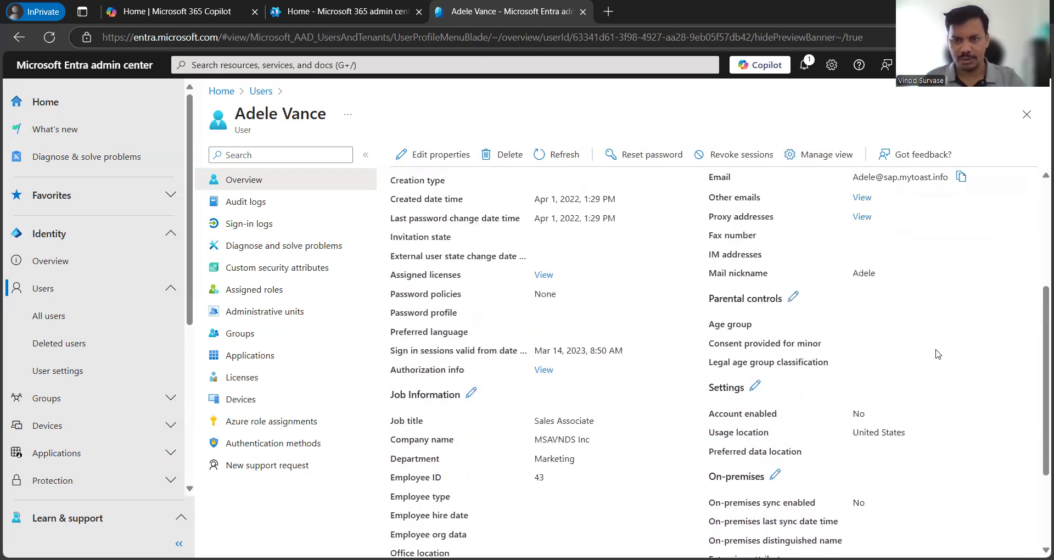
Step: Find the Sponsors field, confirm the admin sponsor, and return to All users
key("ctrl+f")
type("spo")
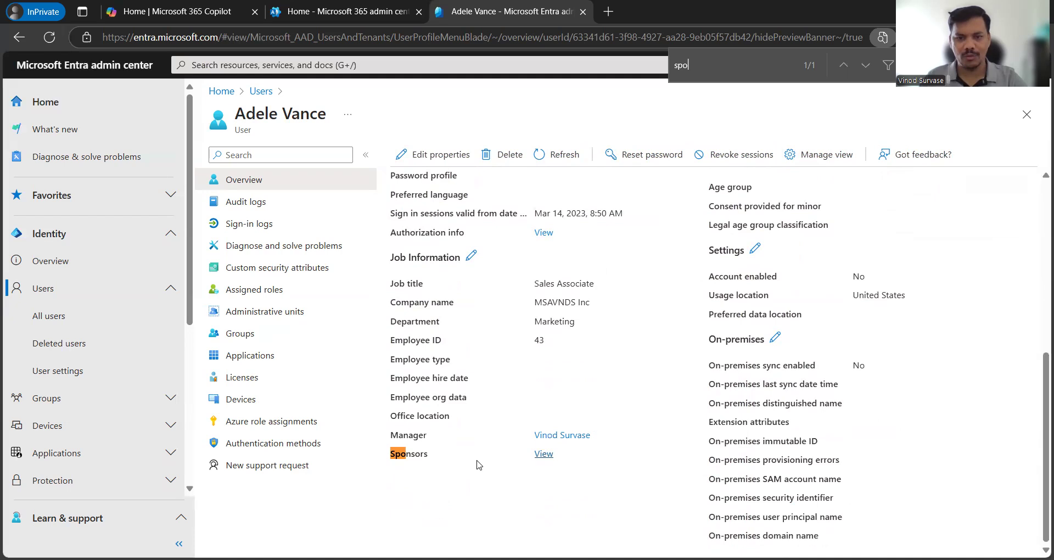
left_click(544, 453)
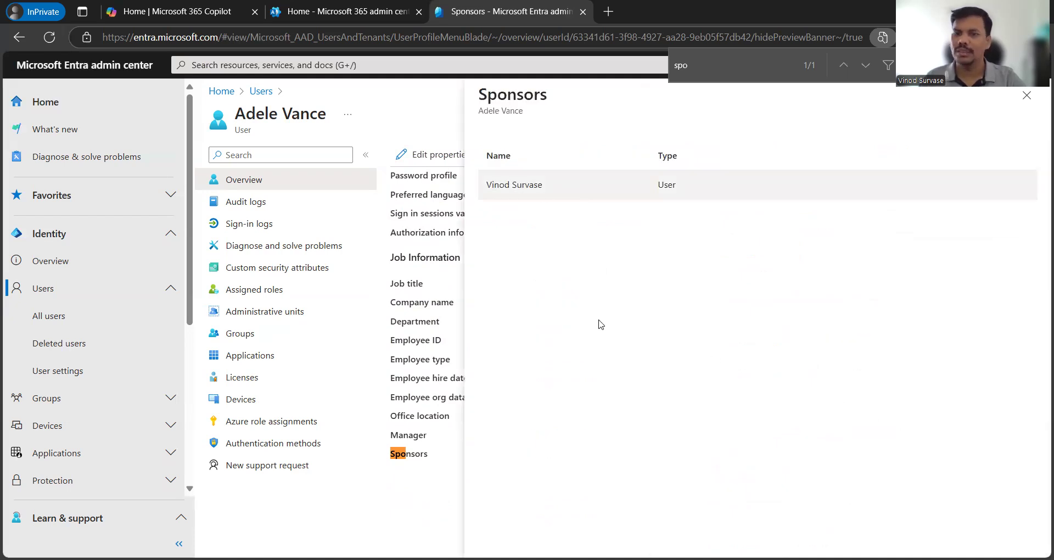
left_click_drag(489, 110, 506, 112)
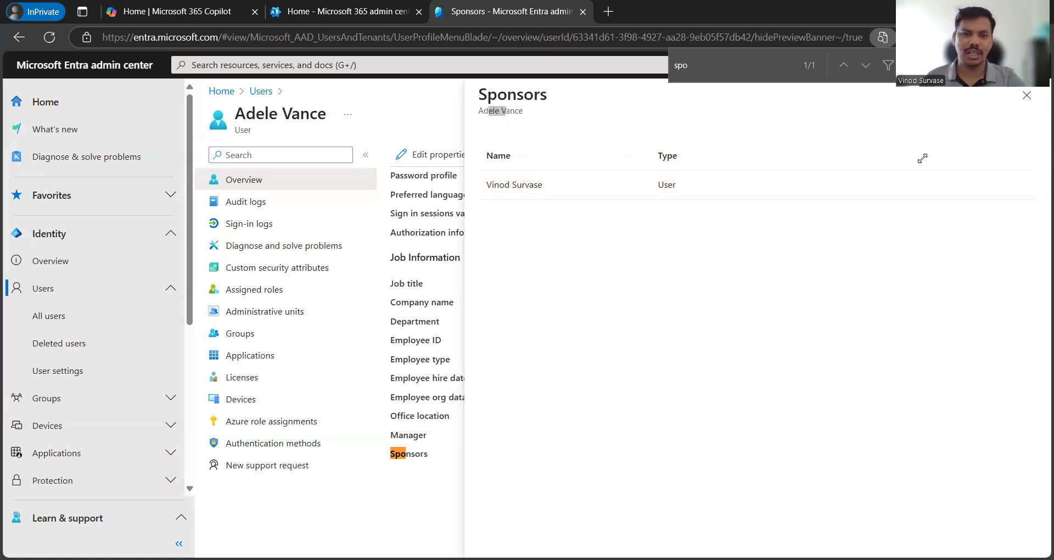
left_click(261, 91)
left_click(261, 92)
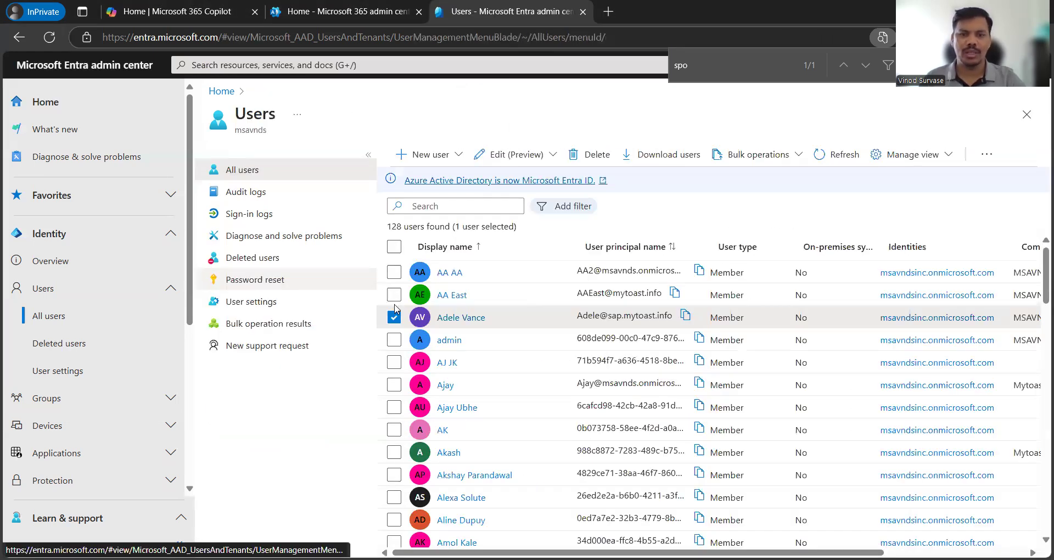
Step: Select the top three users and choose Add to admin unit from Edit (Preview)
left_click(394, 318)
left_click(394, 295)
left_click(394, 273)
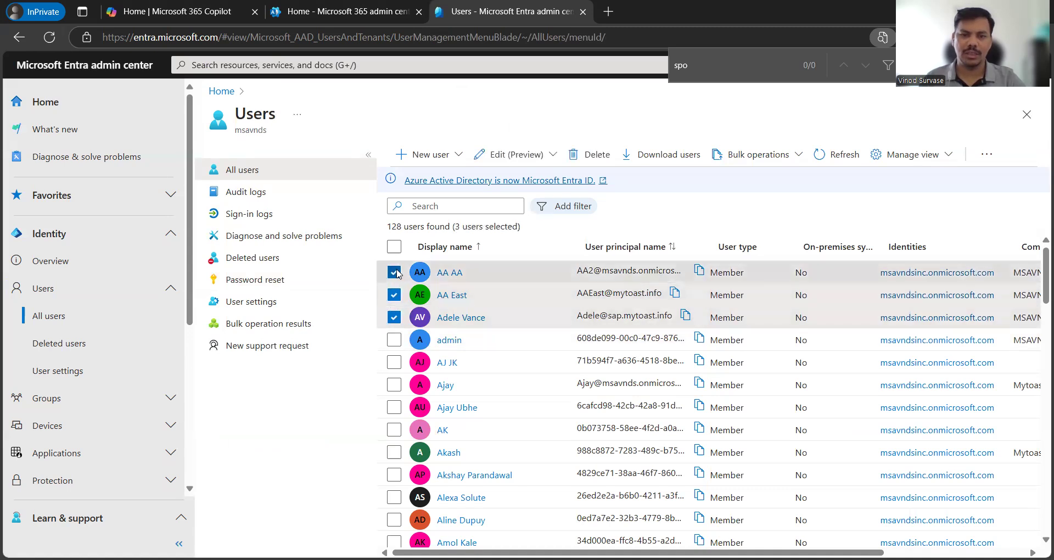
left_click(503, 156)
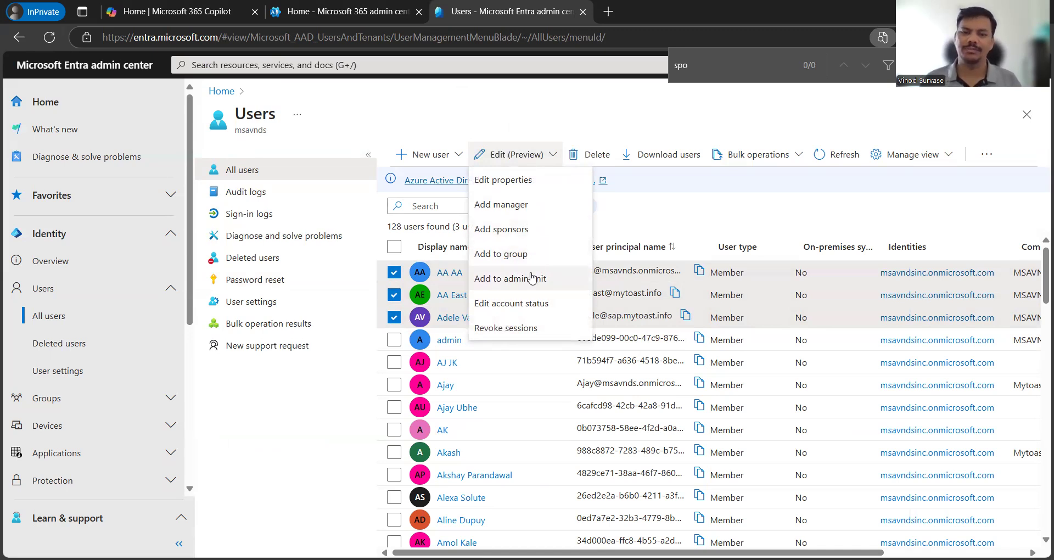
left_click(515, 280)
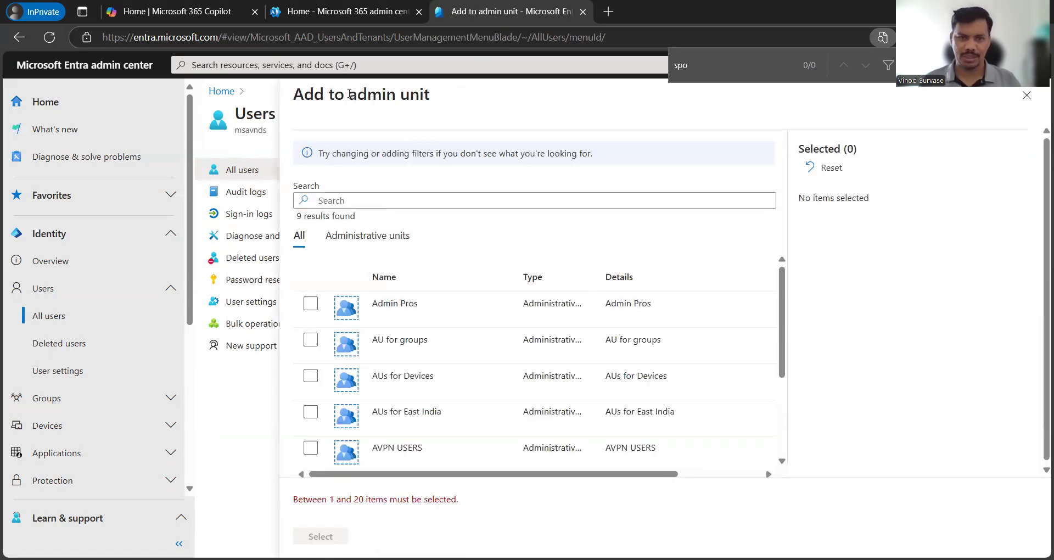
Step: Pick the EXO Org administrative unit and confirm adding the three users
left_click_drag(349, 95, 497, 106)
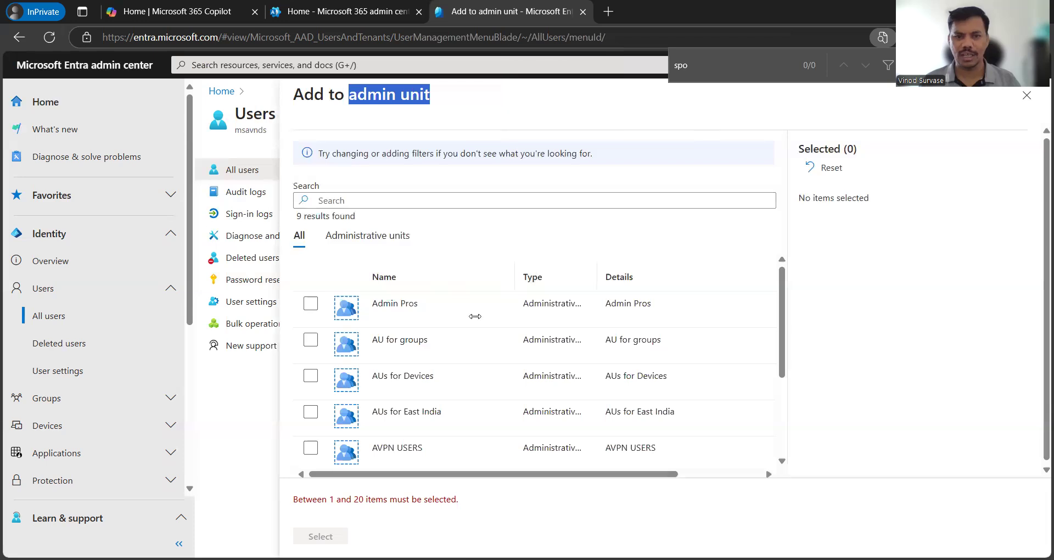
scroll(436, 368, "down", 3)
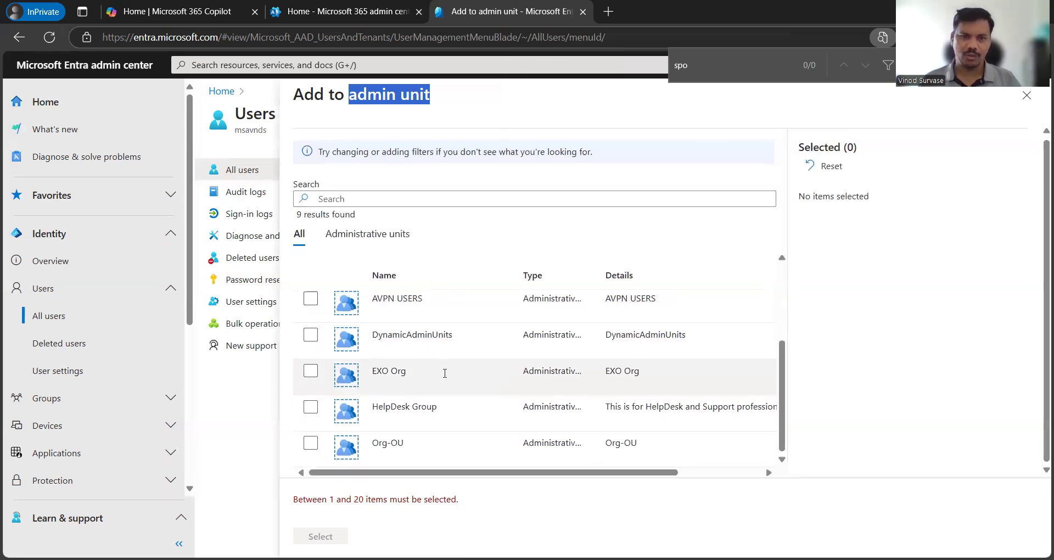
left_click(310, 371)
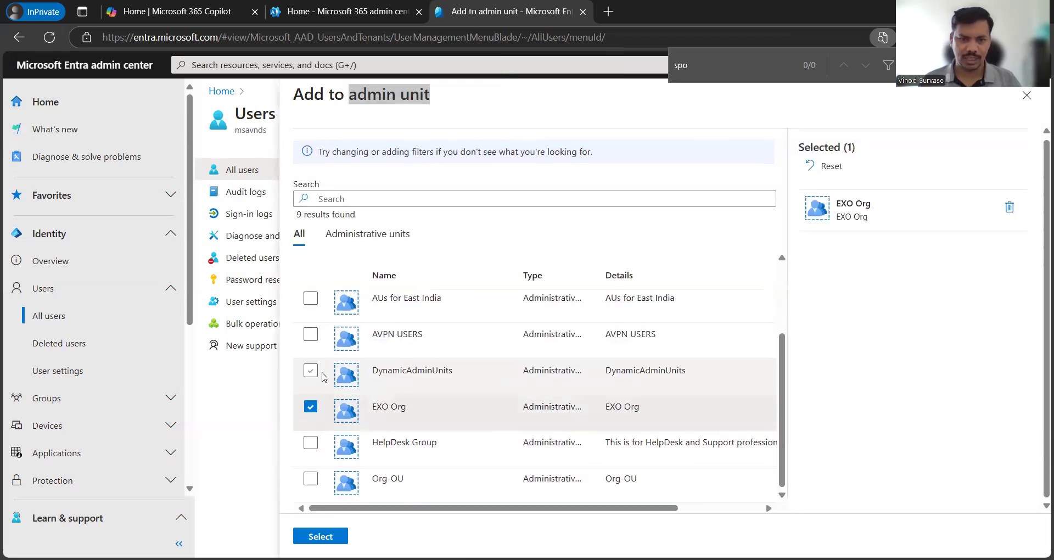
left_click(320, 536)
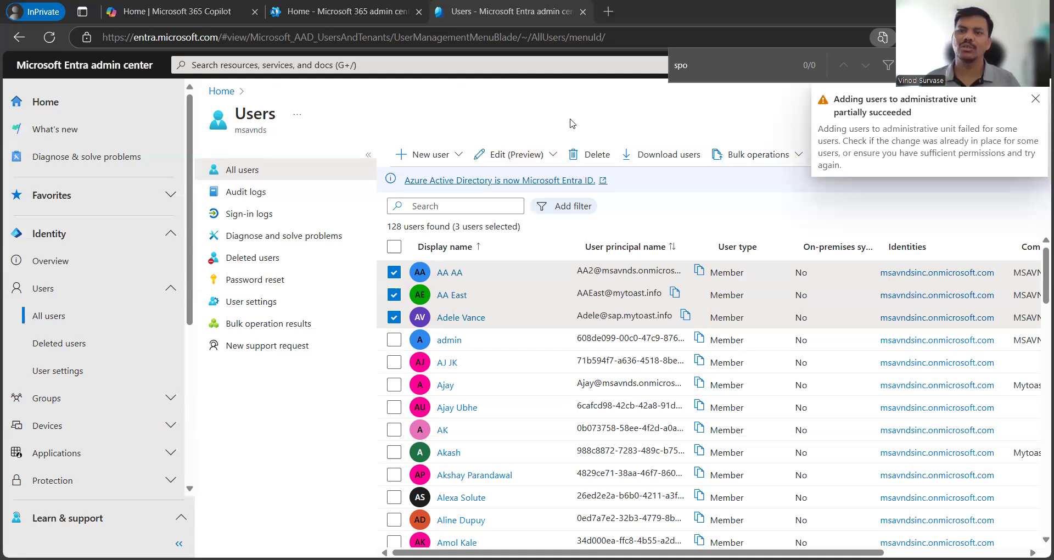
scroll(555, 340, "down", 3)
scroll(554, 340, "up", 3)
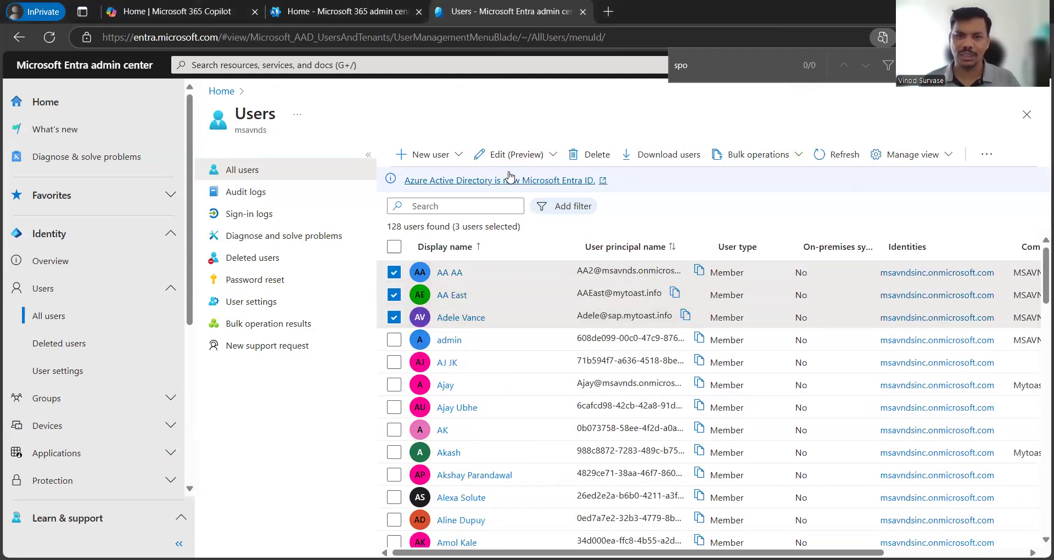
left_click(513, 155)
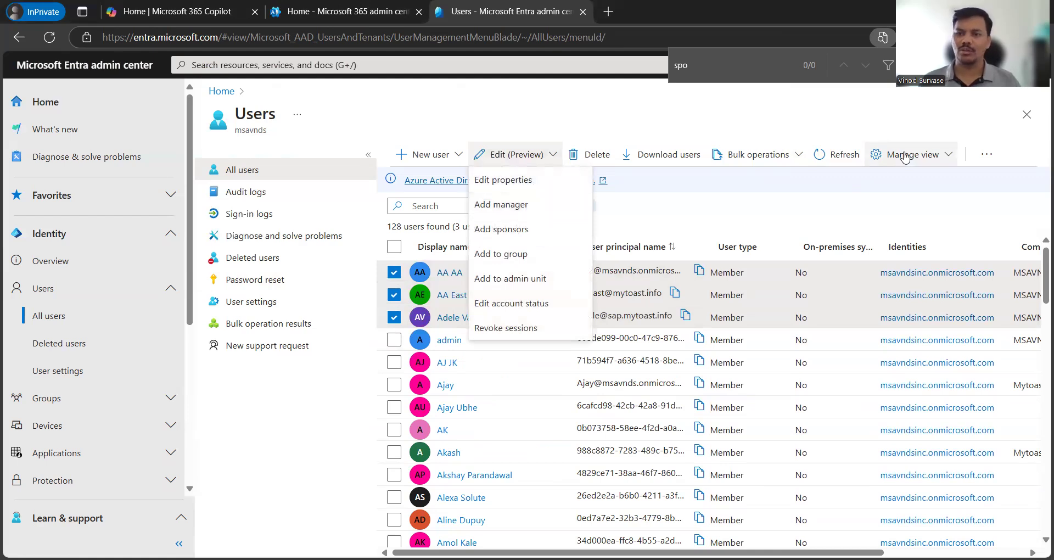
Step: Search for the manager by name and set the last match as manager for all three users
left_click(538, 206)
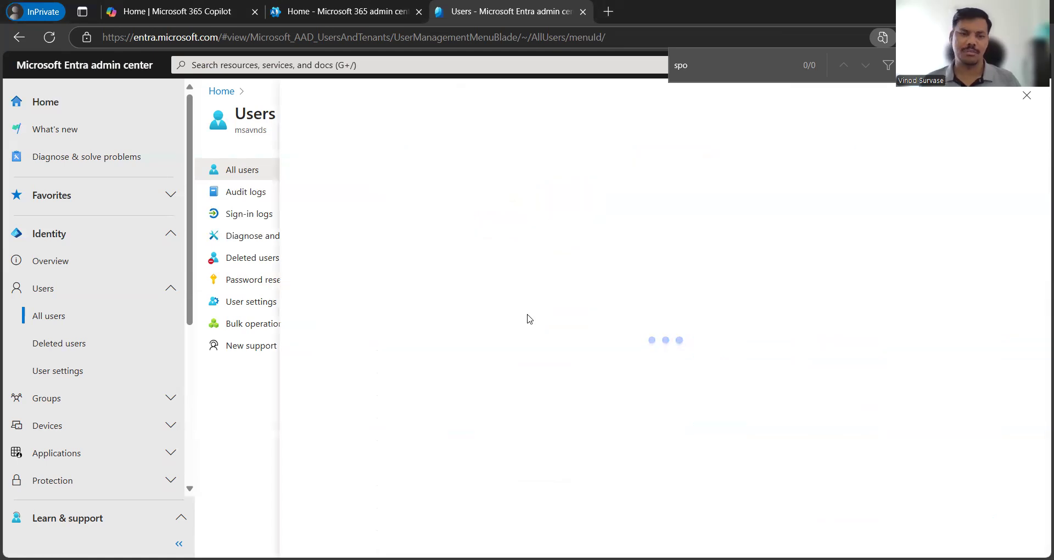
left_click(374, 201)
type("john")
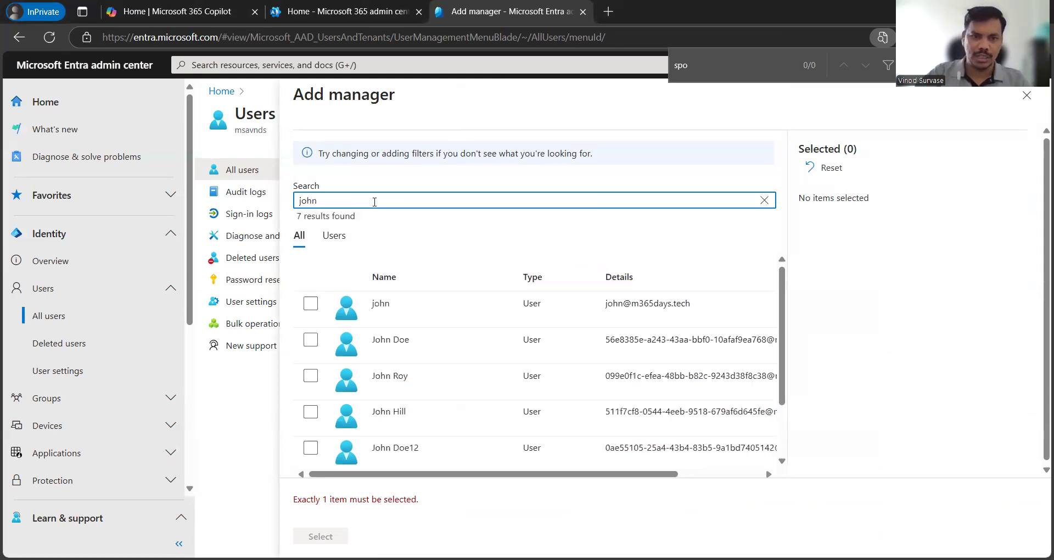
scroll(330, 407, "down", 1)
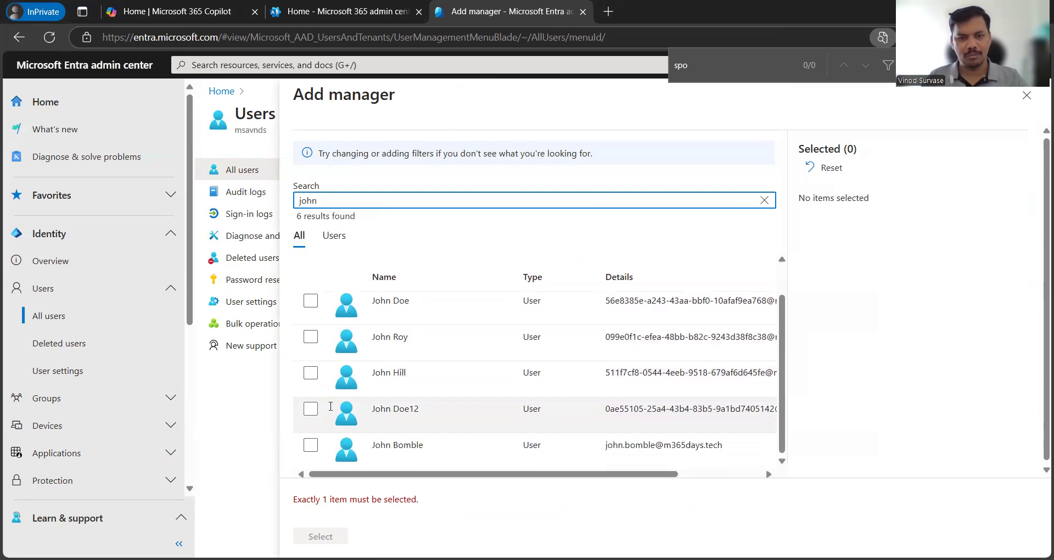
left_click(311, 445)
left_click(320, 535)
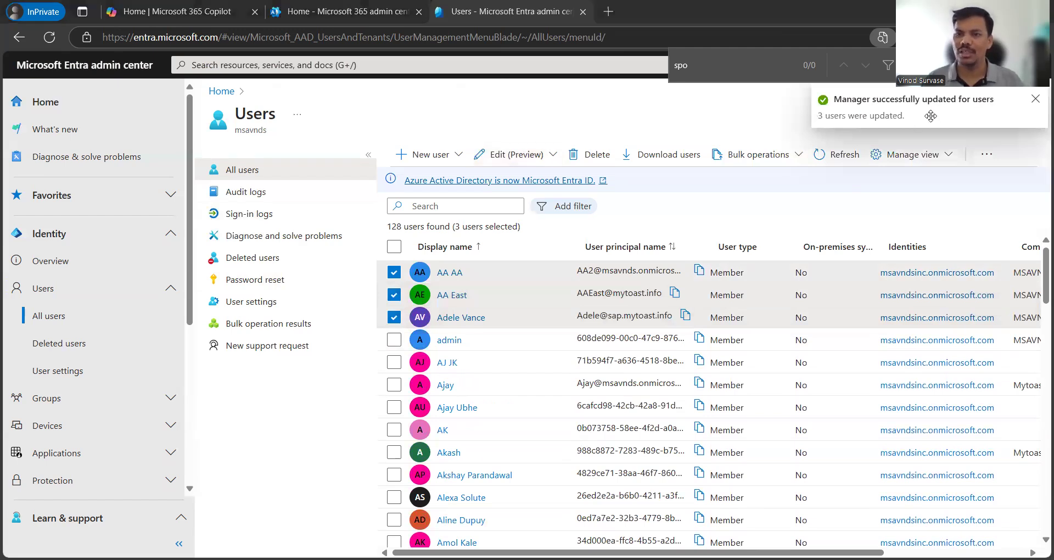
left_click(514, 156)
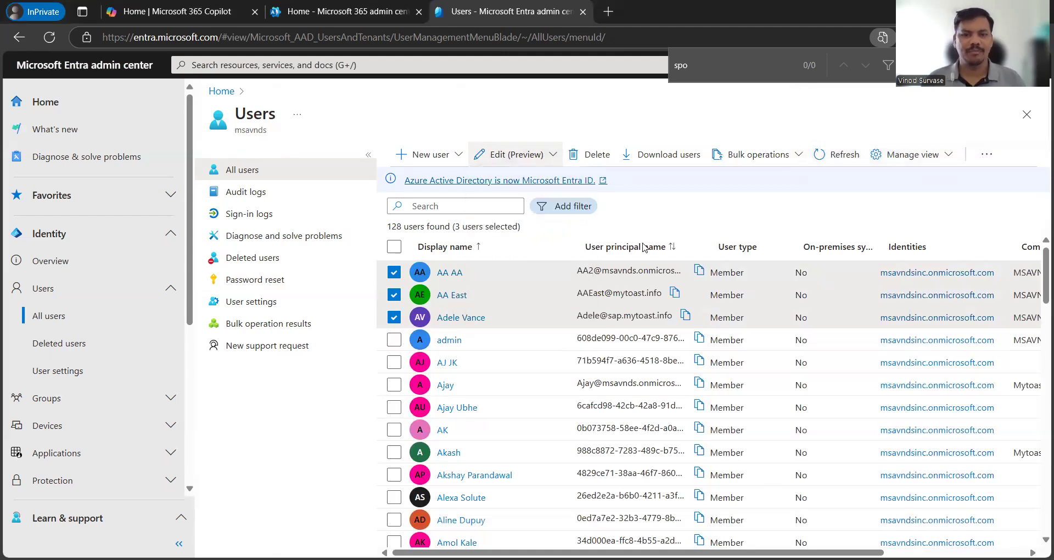
Step: Start bulk property editing with City as the first property and enter its value
left_click(537, 190)
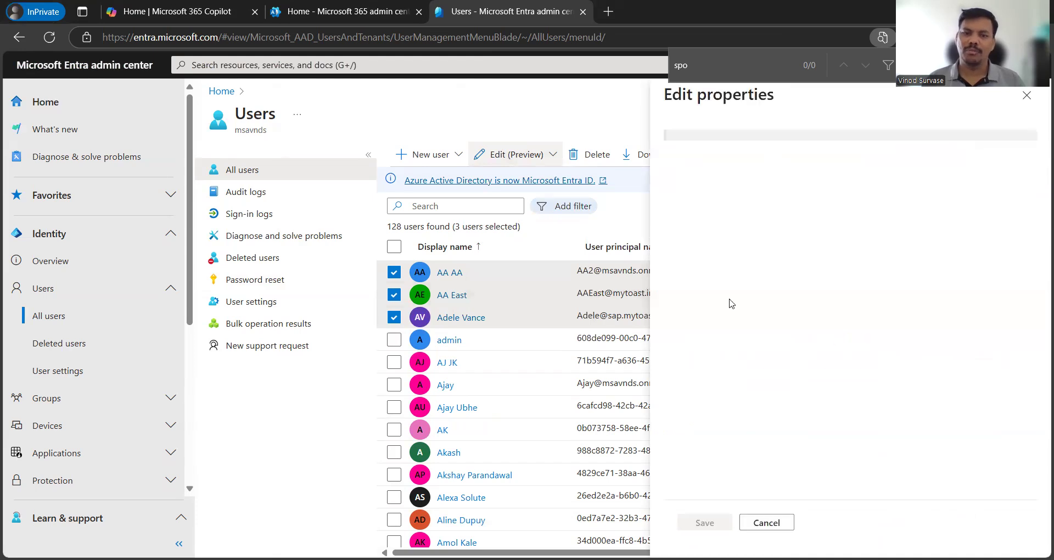
left_click(739, 250)
left_click(796, 248)
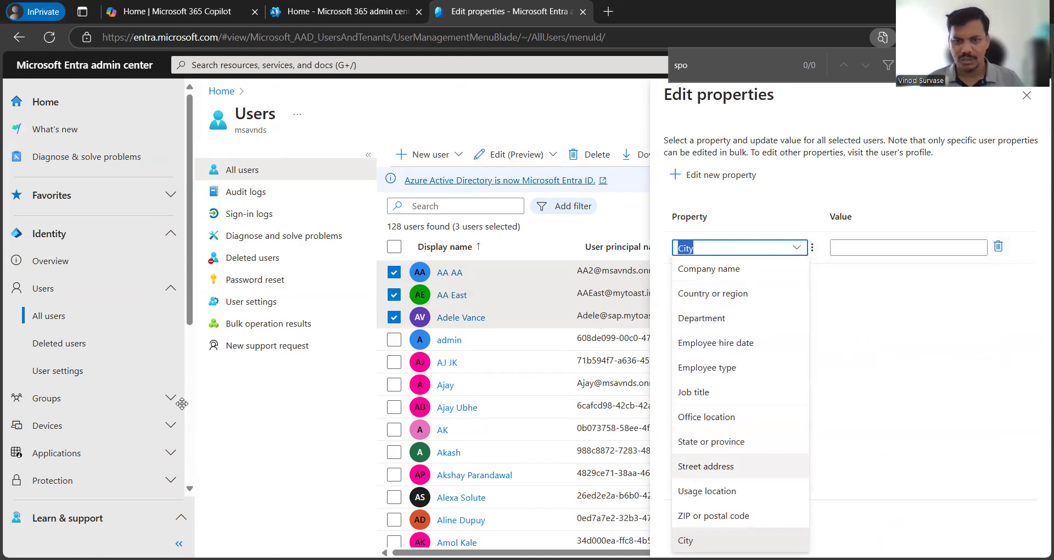
left_click(802, 200)
left_click(707, 180)
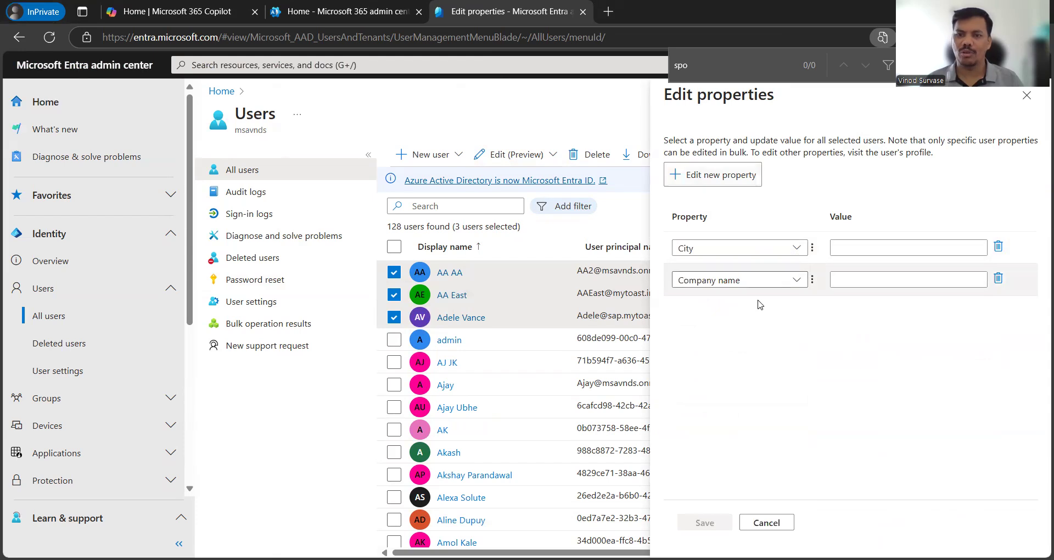
left_click(838, 248)
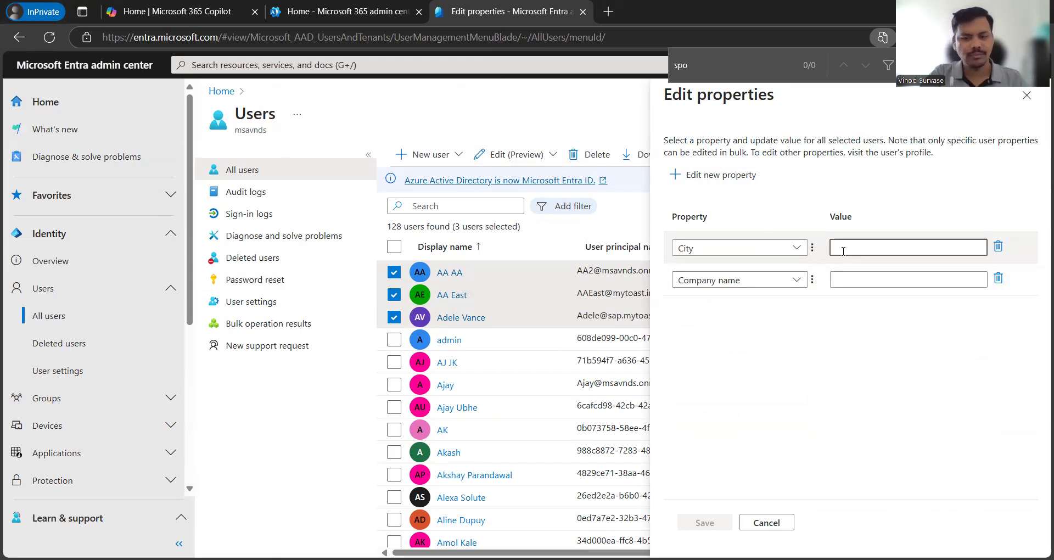
type("Jaiput")
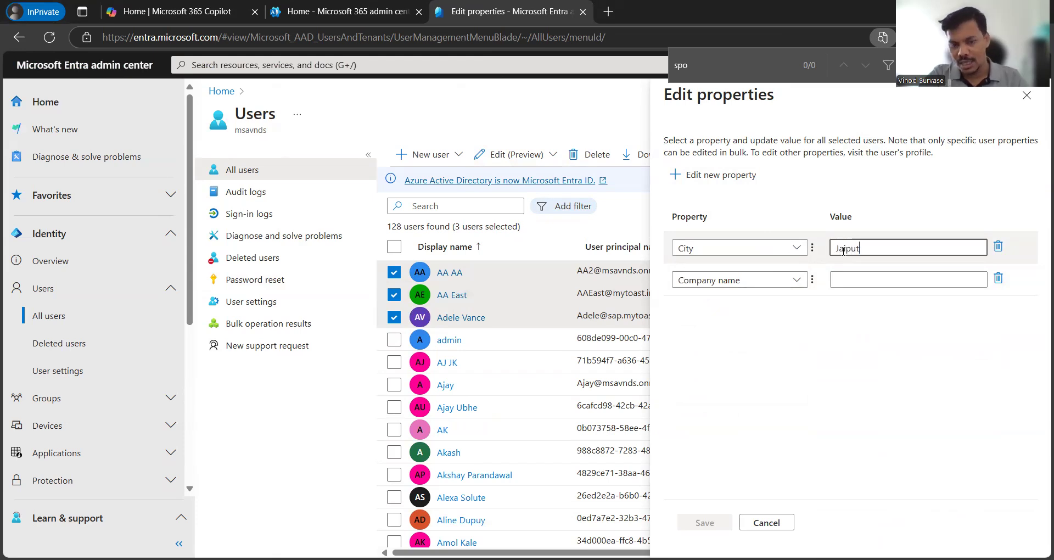
key("BackSpace")
type("r")
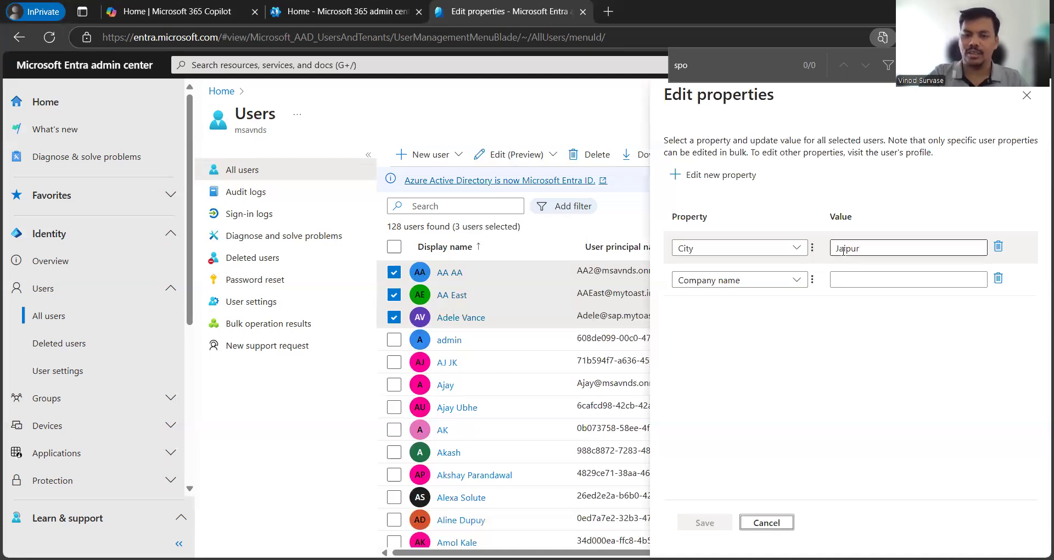
Step: Correct City to Jaipur and set Department to Finance
left_click(873, 281)
left_click(791, 281)
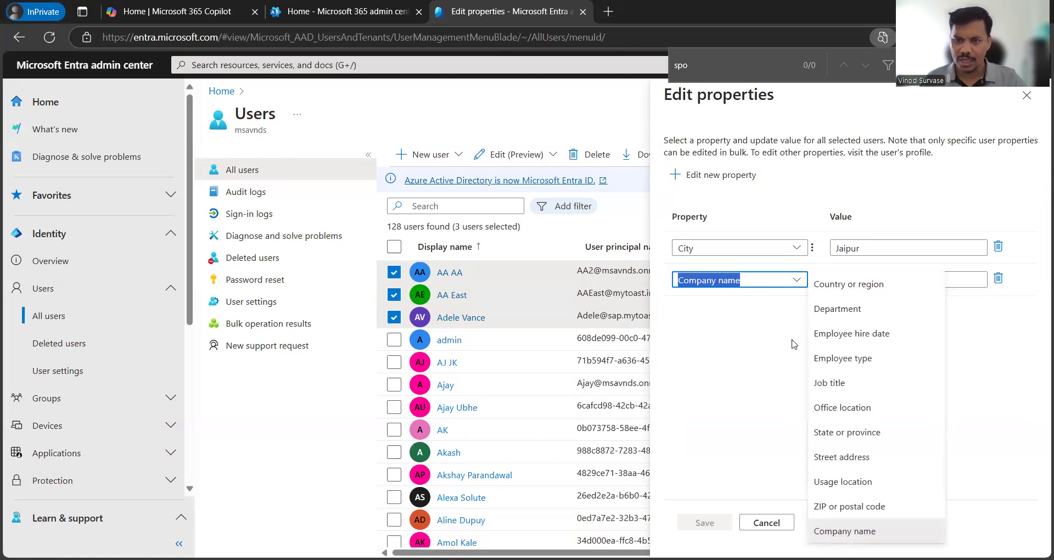
left_click(845, 309)
left_click(867, 252)
type("Jai")
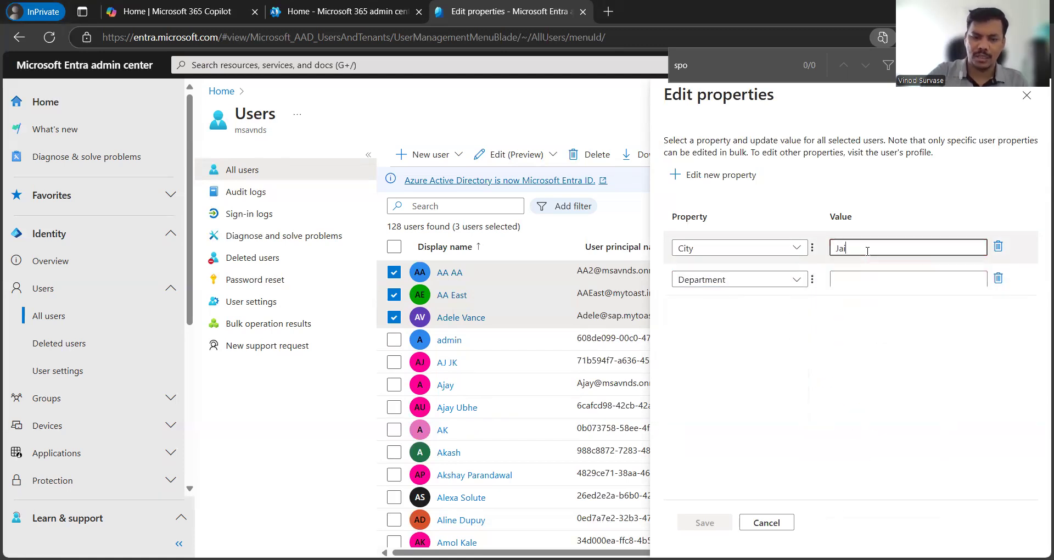
type("pur")
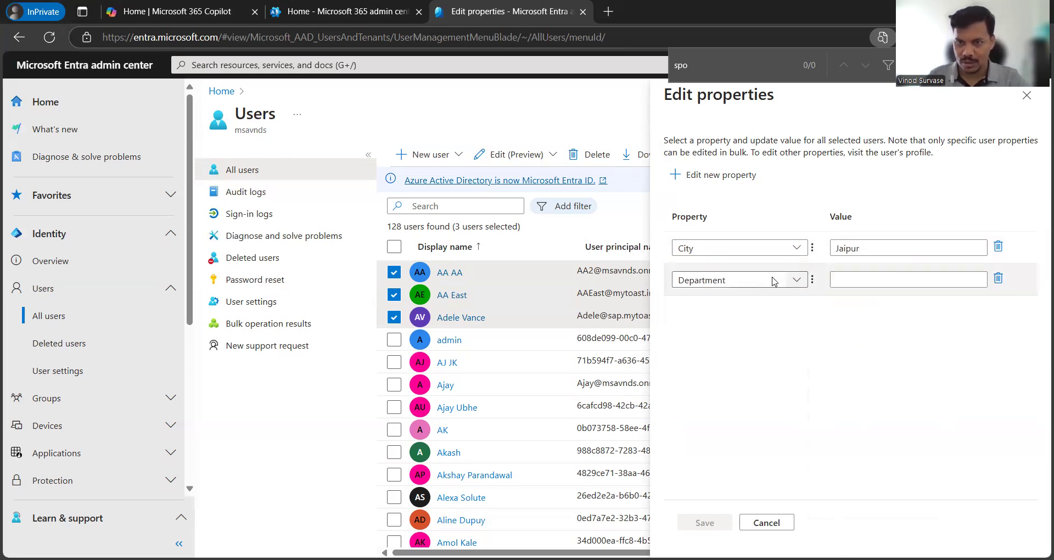
left_click(881, 285)
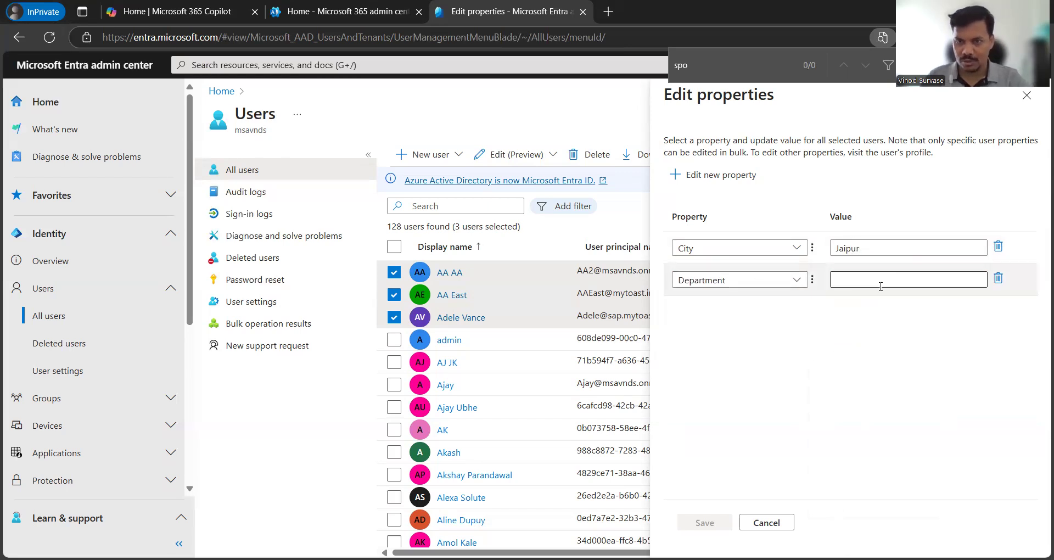
type("Finance")
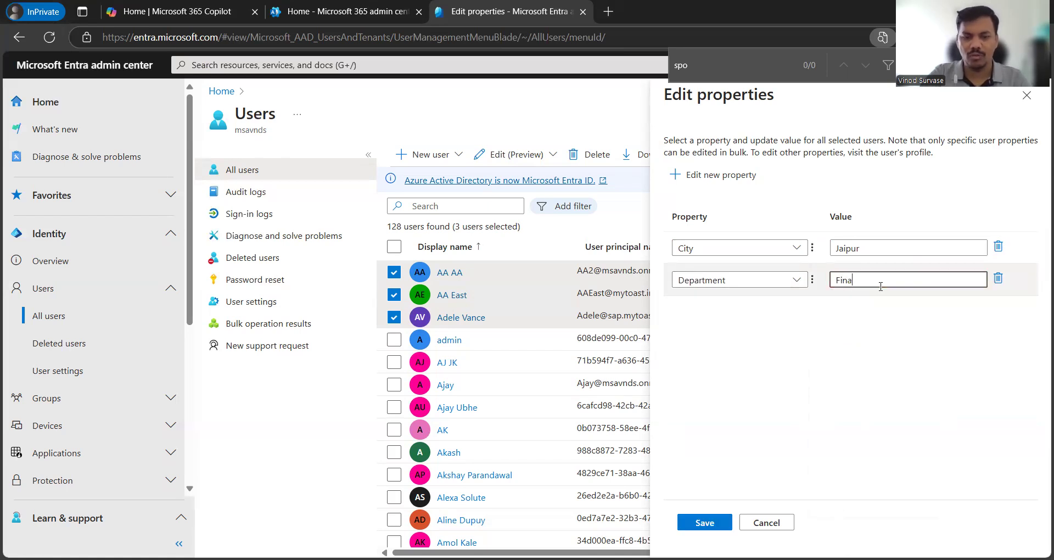
left_click(844, 333)
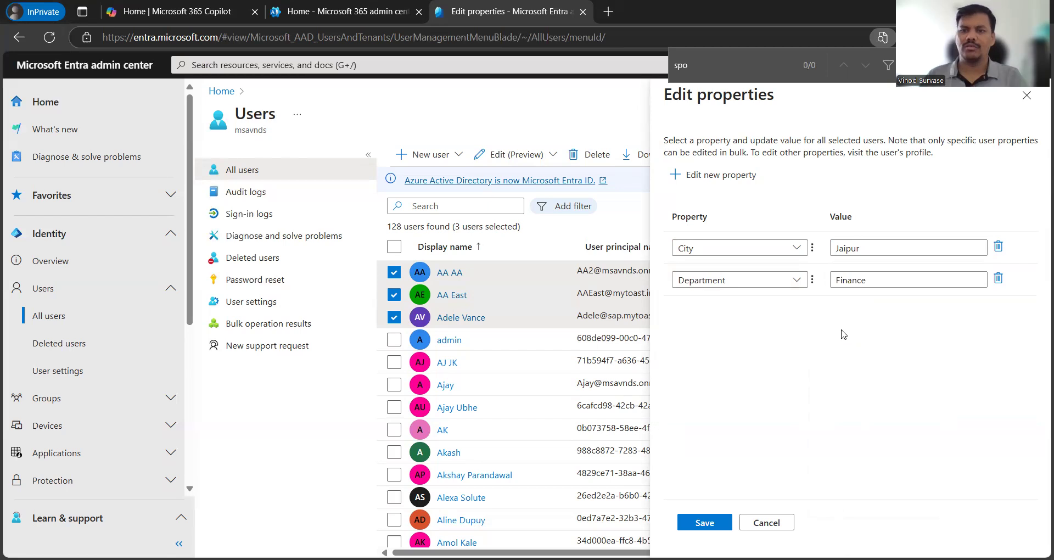
Step: Add Office location HQ Jaipur and save the properties for all three users
left_click(693, 174)
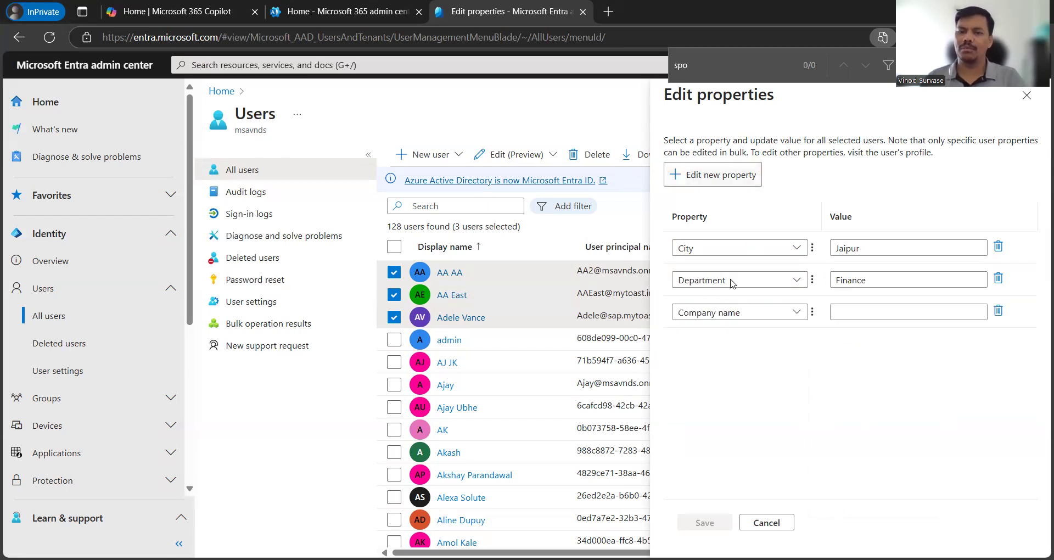
left_click(734, 313)
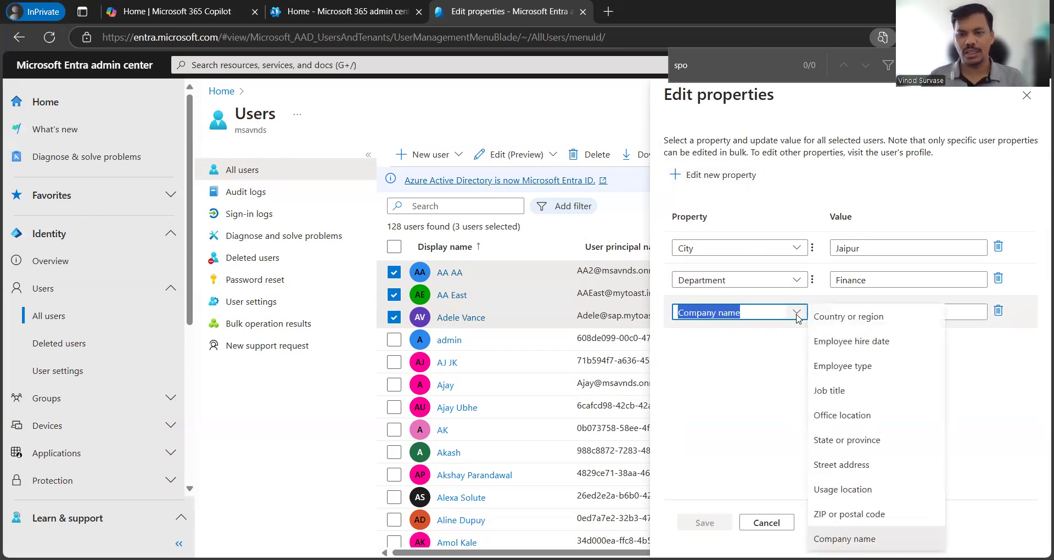
left_click(840, 415)
left_click(863, 314)
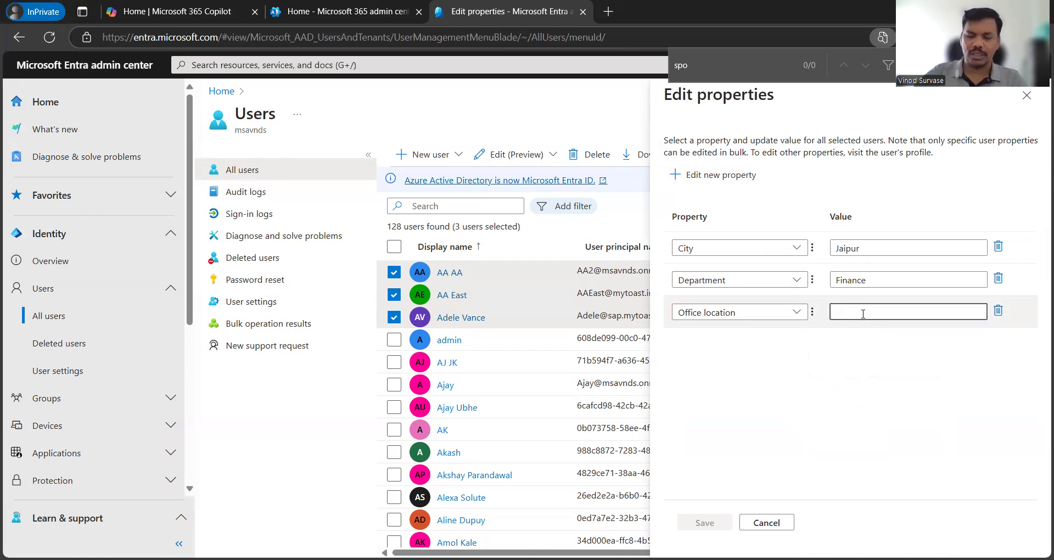
type("HQ")
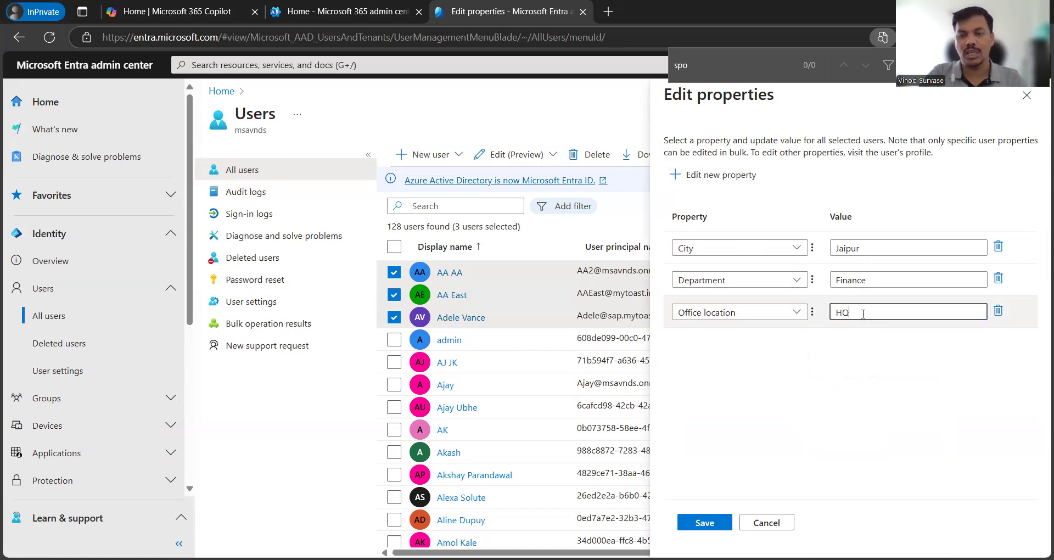
type(" Jaipur")
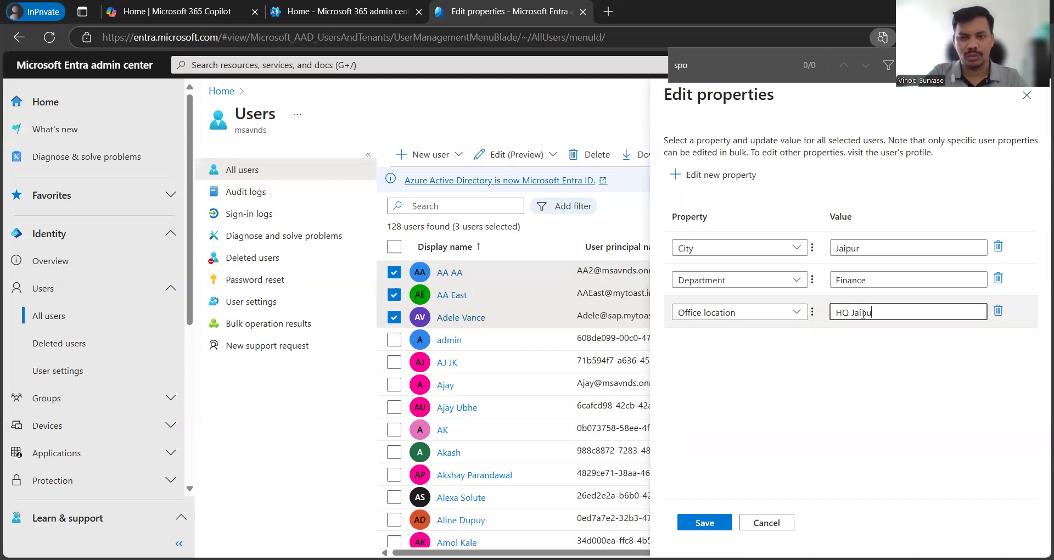
left_click(811, 386)
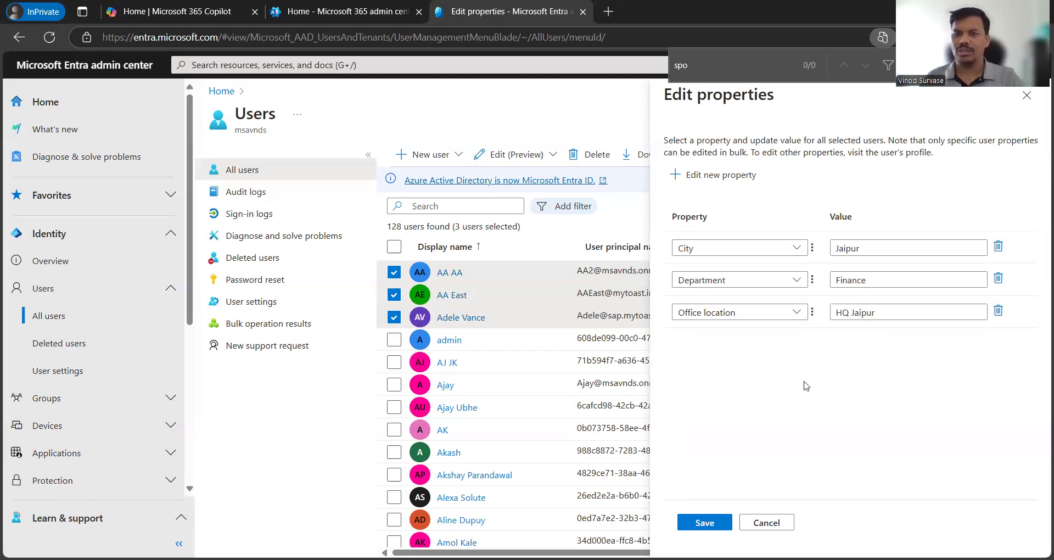
left_click(703, 523)
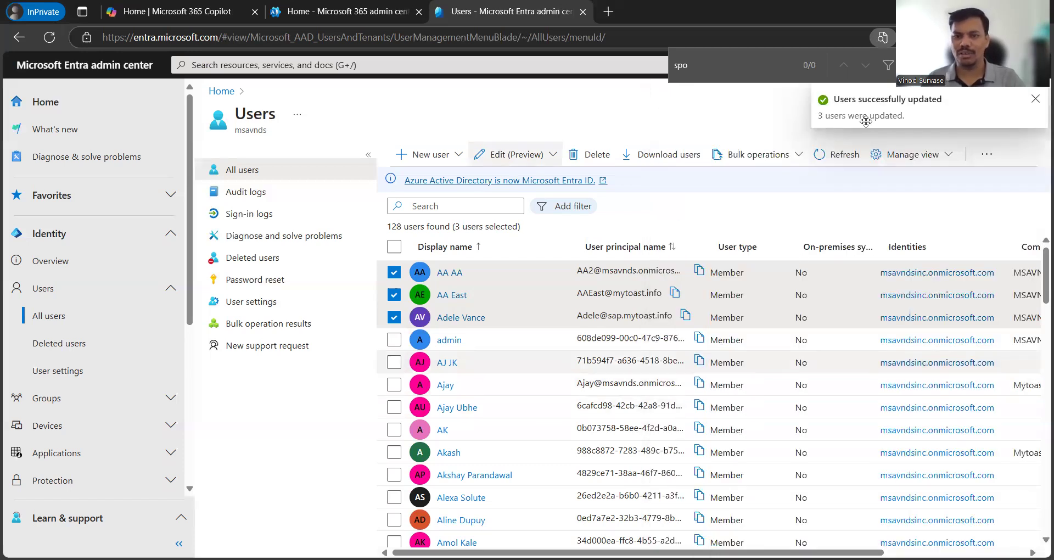
left_click(459, 319)
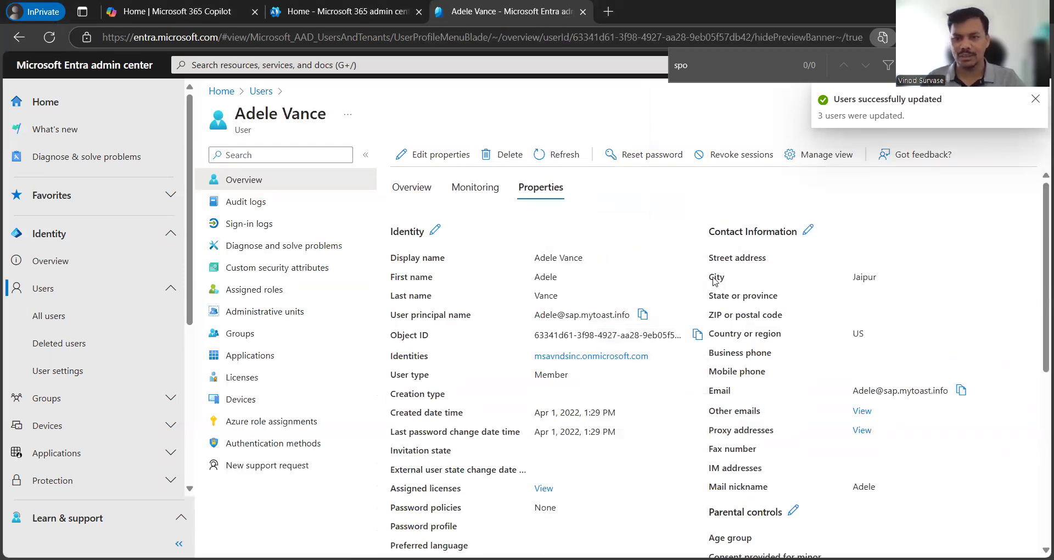
double_click(859, 279)
left_click(942, 307)
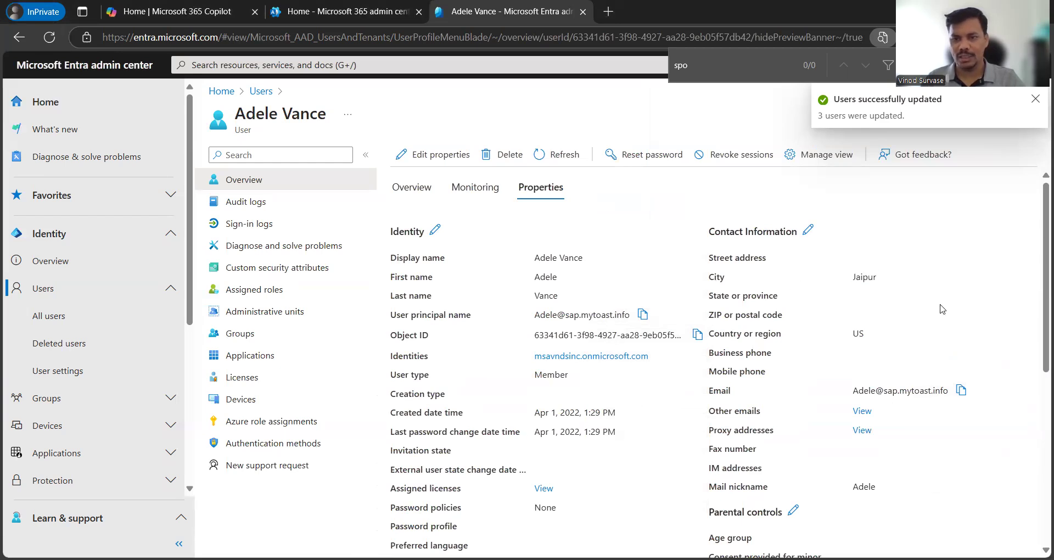
scroll(956, 379, "down", 3)
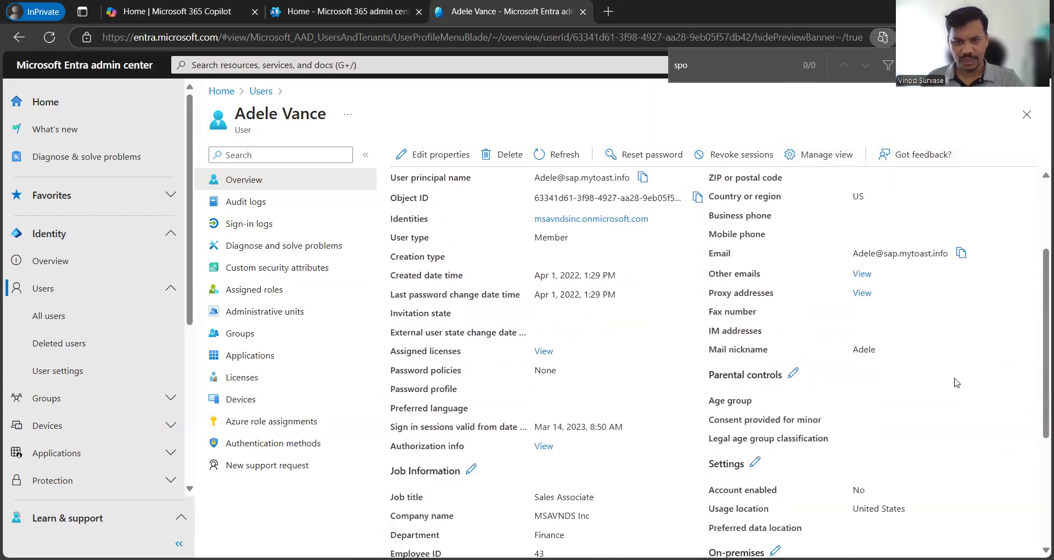
scroll(947, 382, "down", 2)
scroll(942, 384, "down", 2)
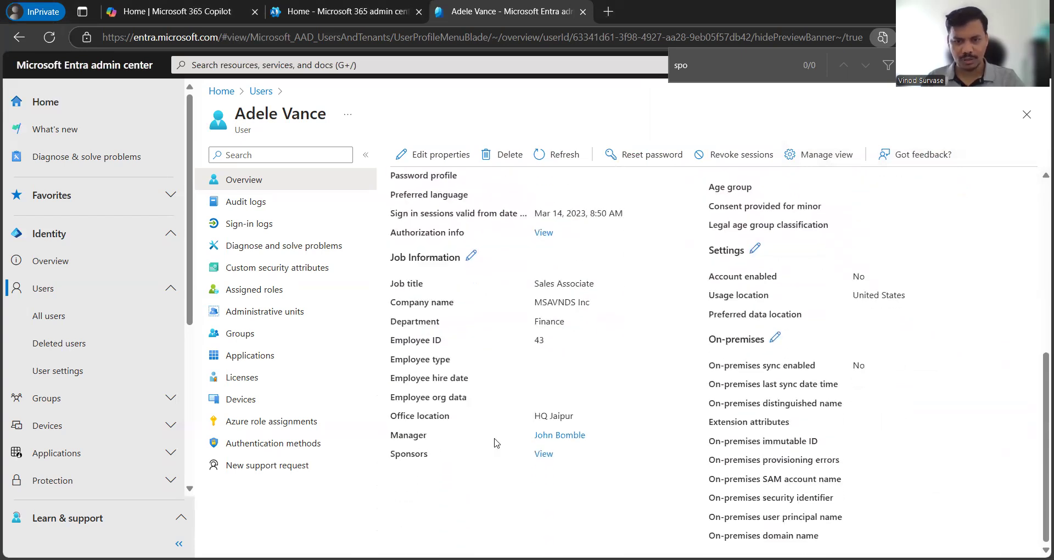
left_click_drag(534, 416, 575, 417)
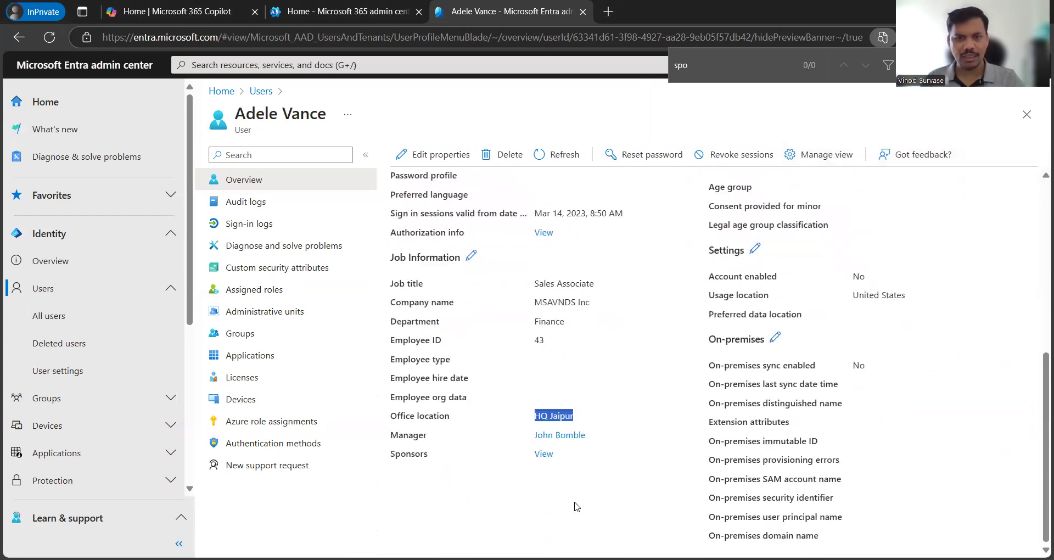
left_click(664, 415)
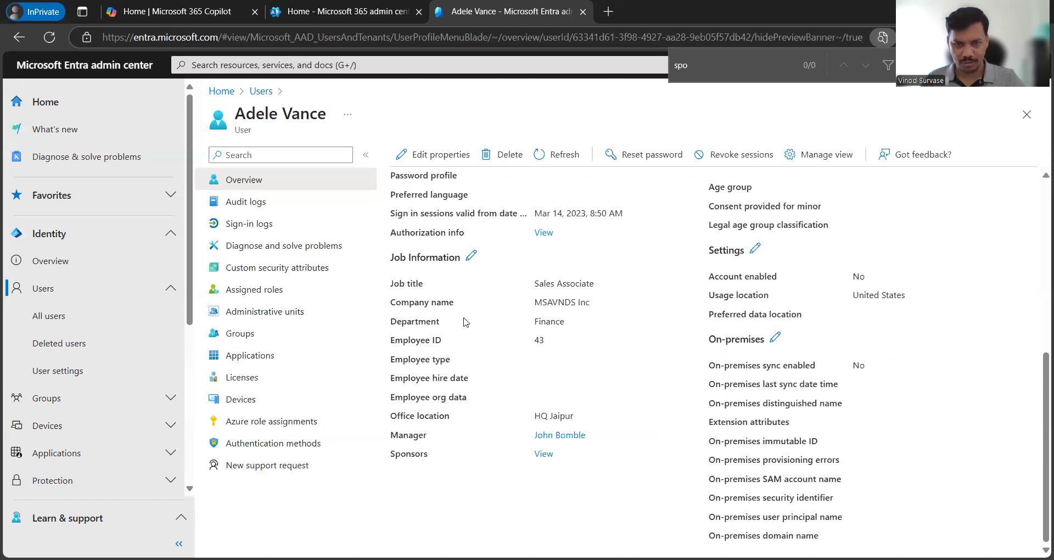
left_click_drag(427, 323, 606, 333)
left_click(619, 402)
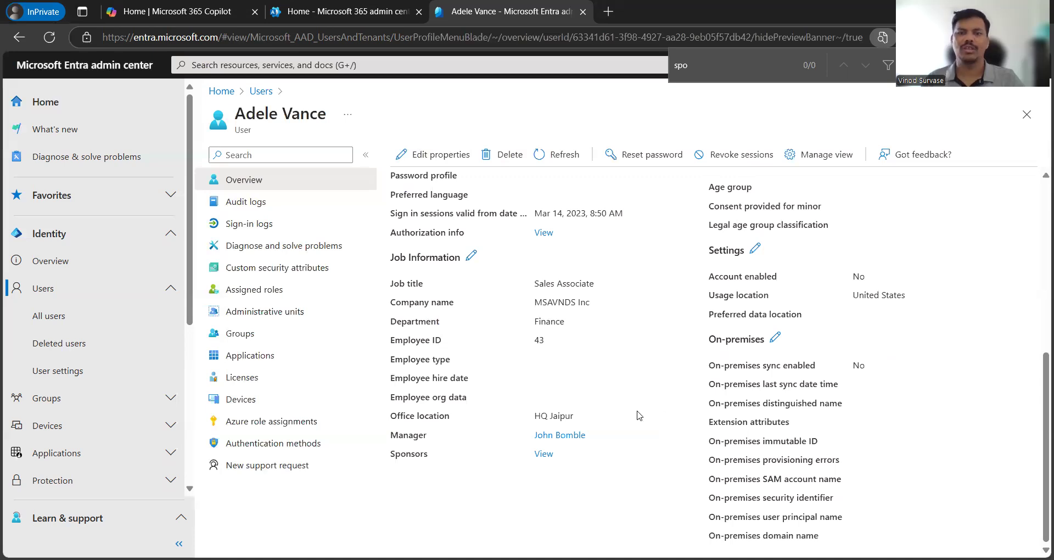
double_click(545, 322)
left_click(635, 488)
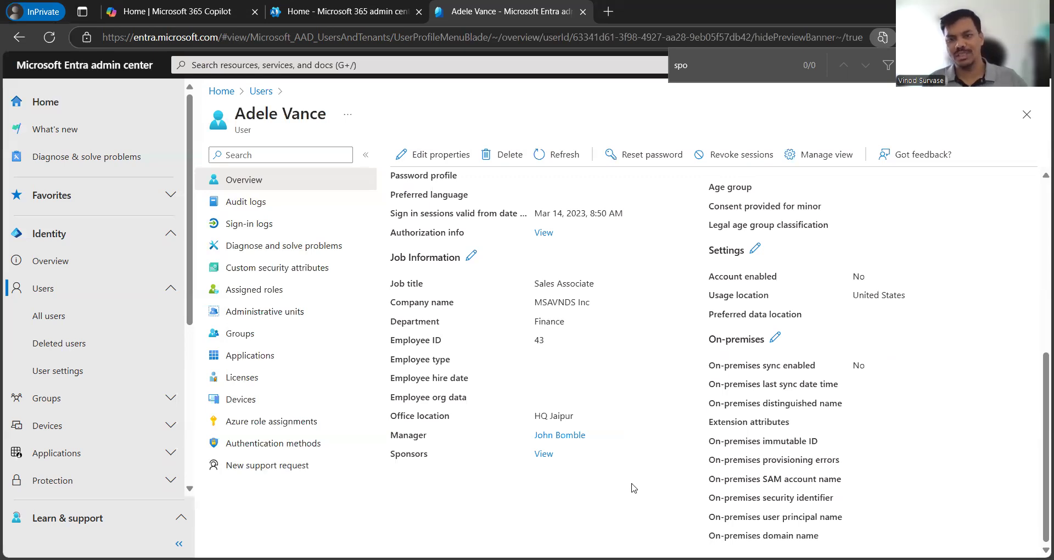
scroll(636, 436, "up", 5)
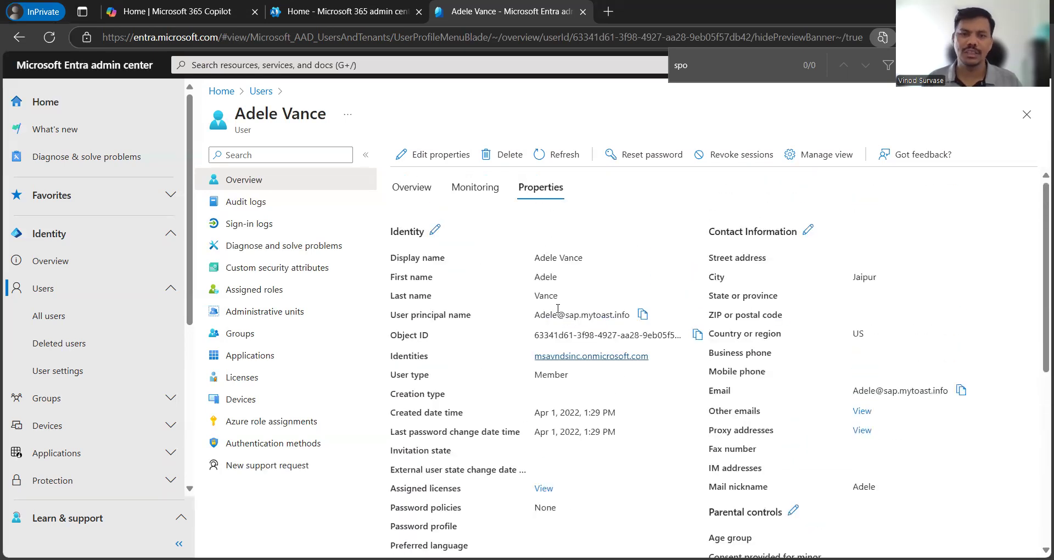
left_click(262, 92)
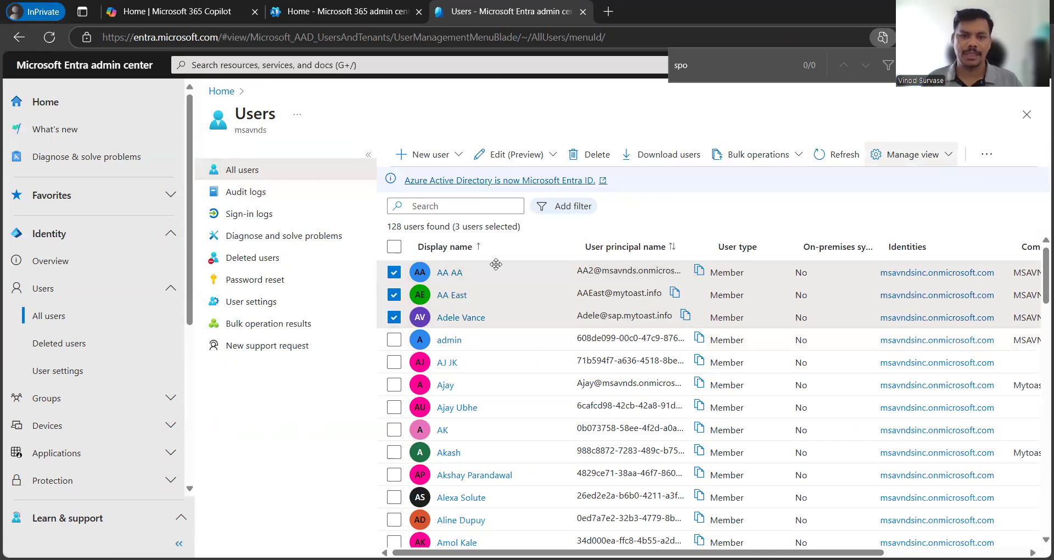
Step: Deselect the three edited users, briefly check one with the Edit menu, then leave none selected
left_click(394, 318)
left_click(394, 295)
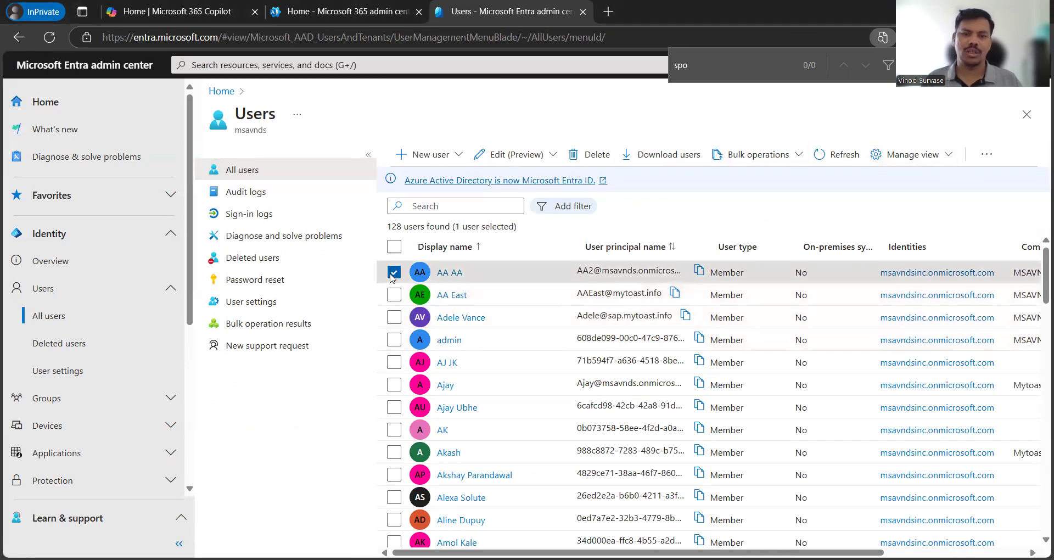
left_click(395, 272)
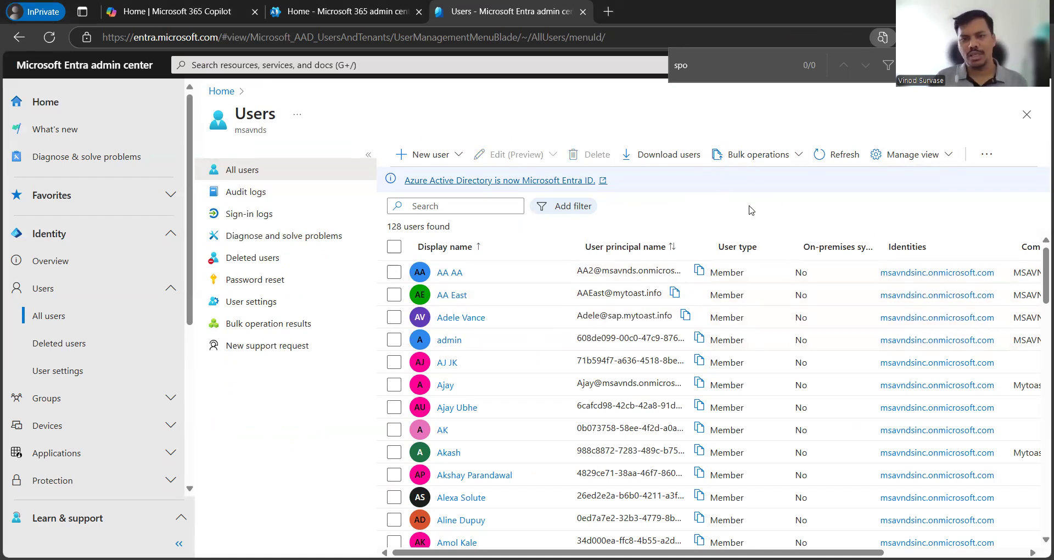
left_click(394, 319)
left_click(508, 154)
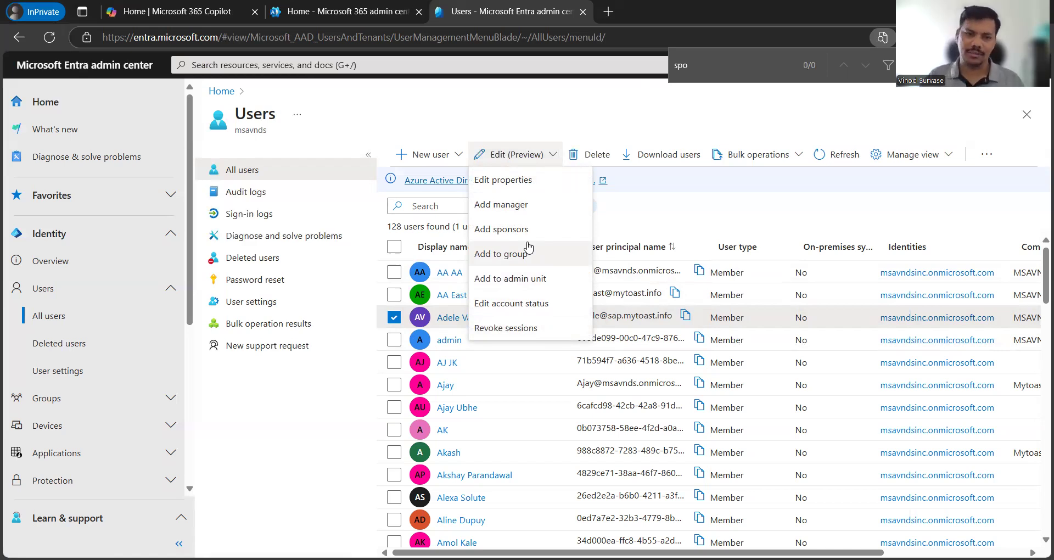
left_click(672, 209)
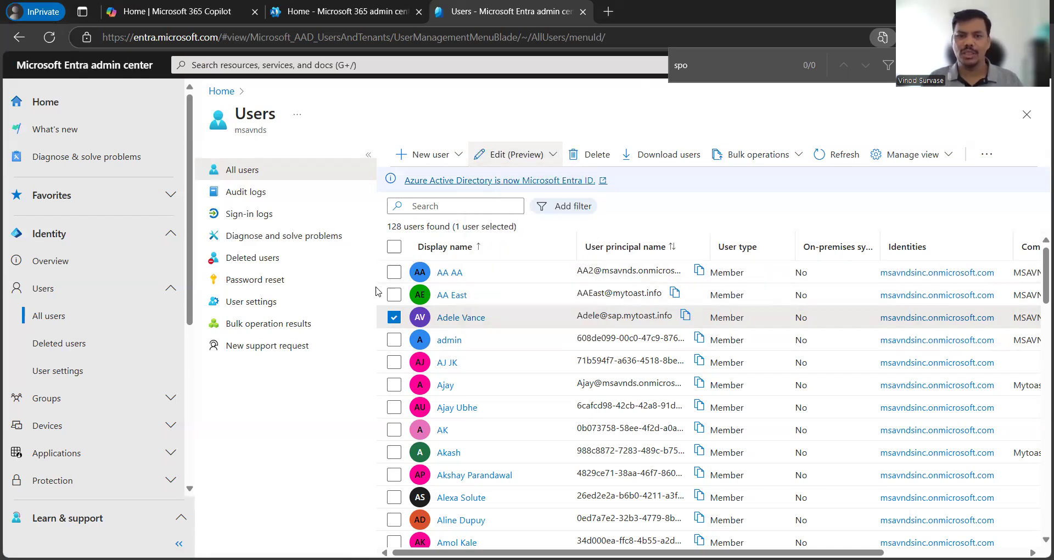
left_click(394, 317)
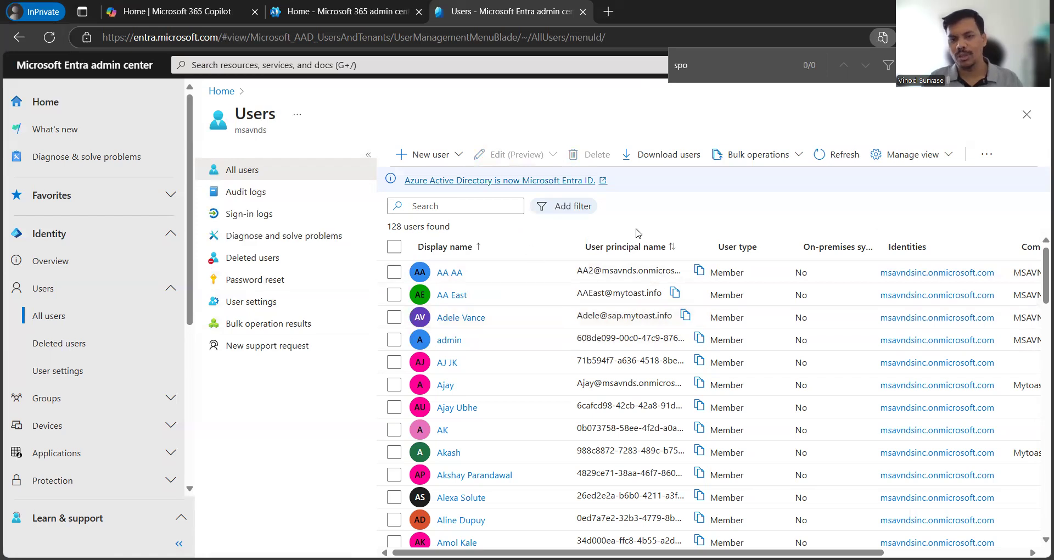